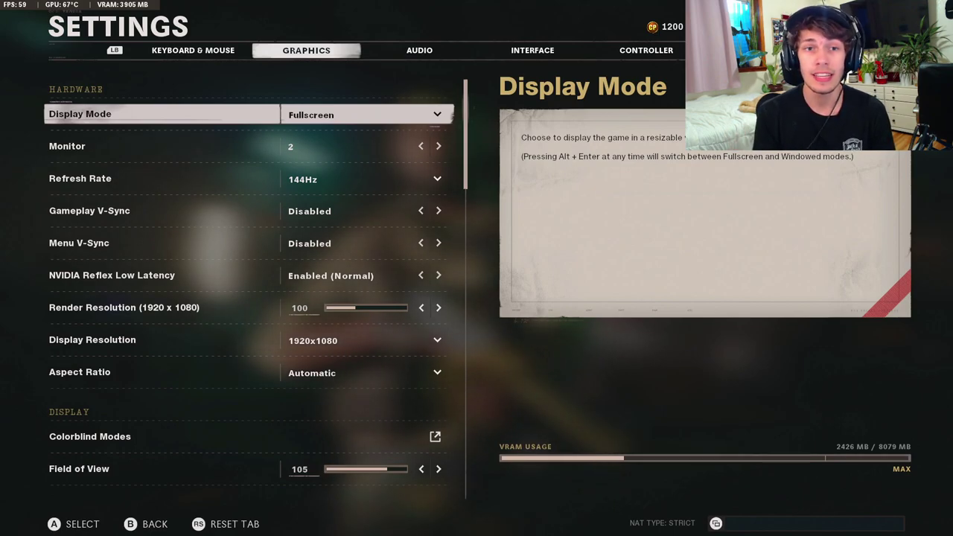
Look over the mouse aim settings down to ADS Sensitivity Transition Timing and return to the graphics settings
{"action": "key", "text": "q"}
{"action": "key", "text": "Down"}
{"action": "key", "text": "Down"}
{"action": "key", "text": "Down"}
{"action": "key", "text": "Down"}
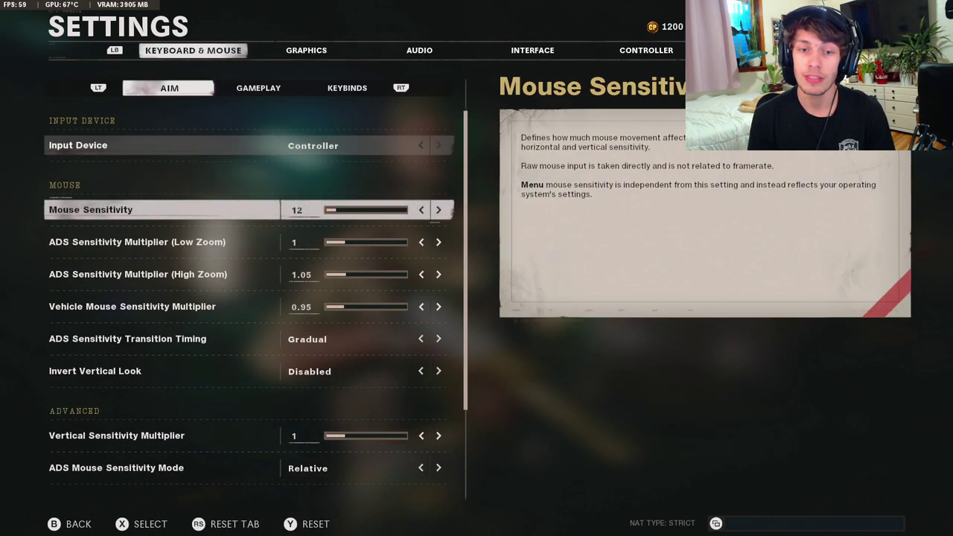
{"action": "key", "text": "Down"}
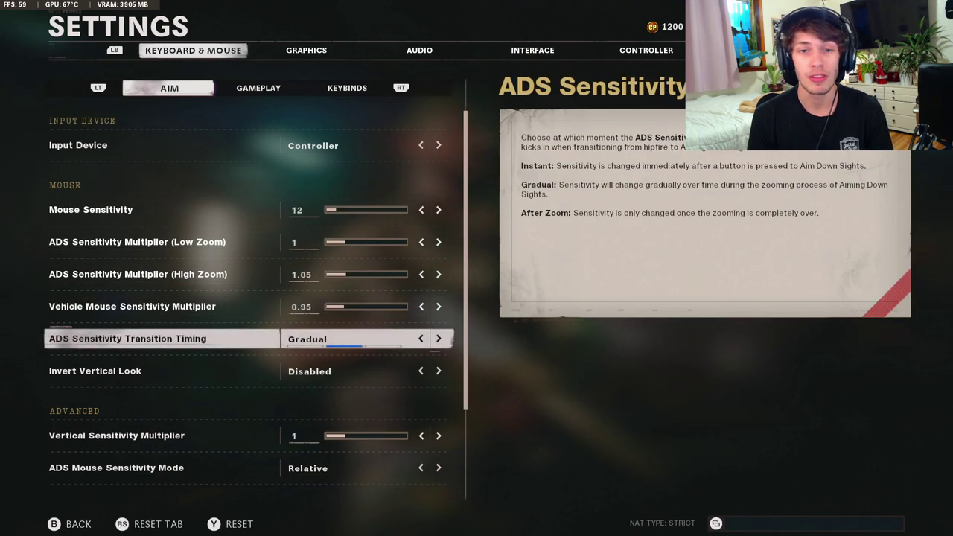
{"action": "key", "text": "Up"}
{"action": "key", "text": "Up"}
{"action": "key", "text": "Up"}
{"action": "key", "text": "e"}
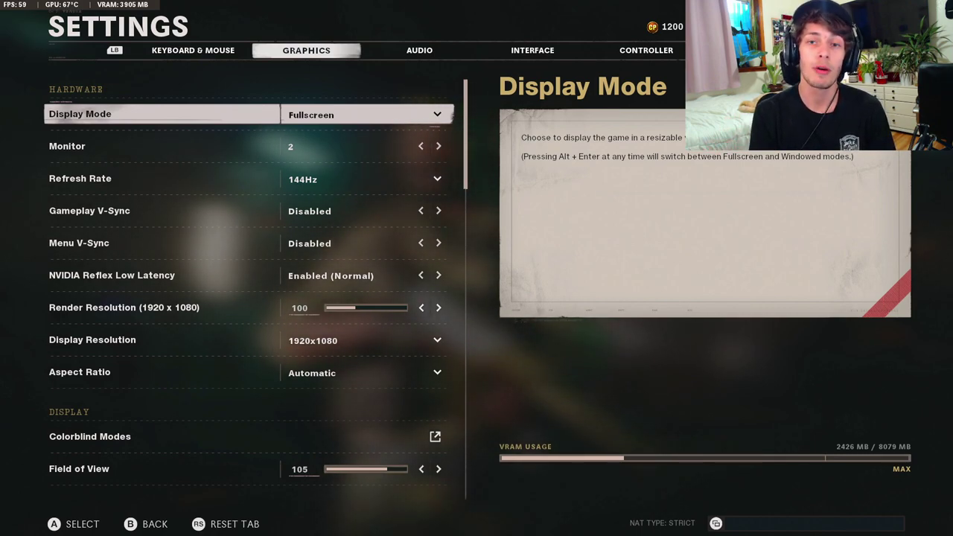
Check the available display modes and select Fullscreen
{"action": "key", "text": "Return"}
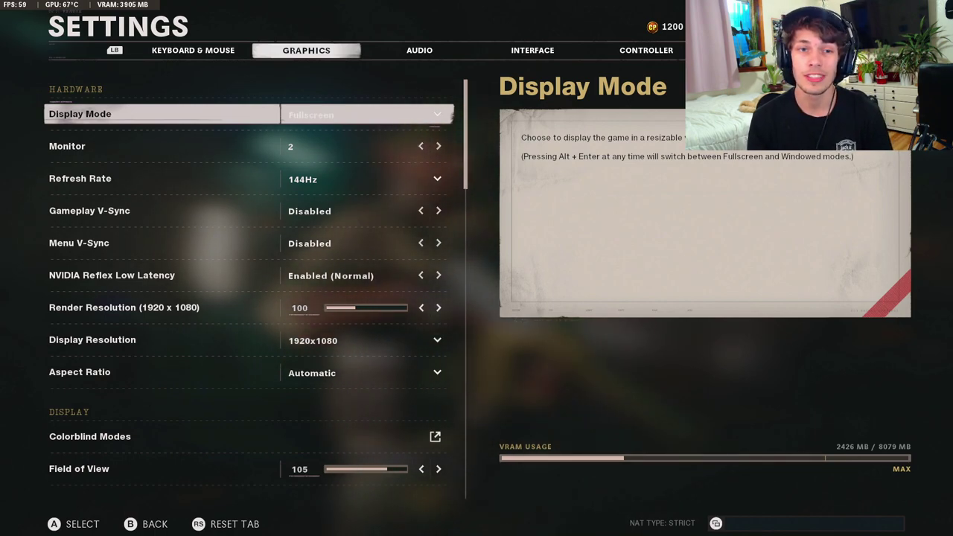
{"action": "key", "text": "Return"}
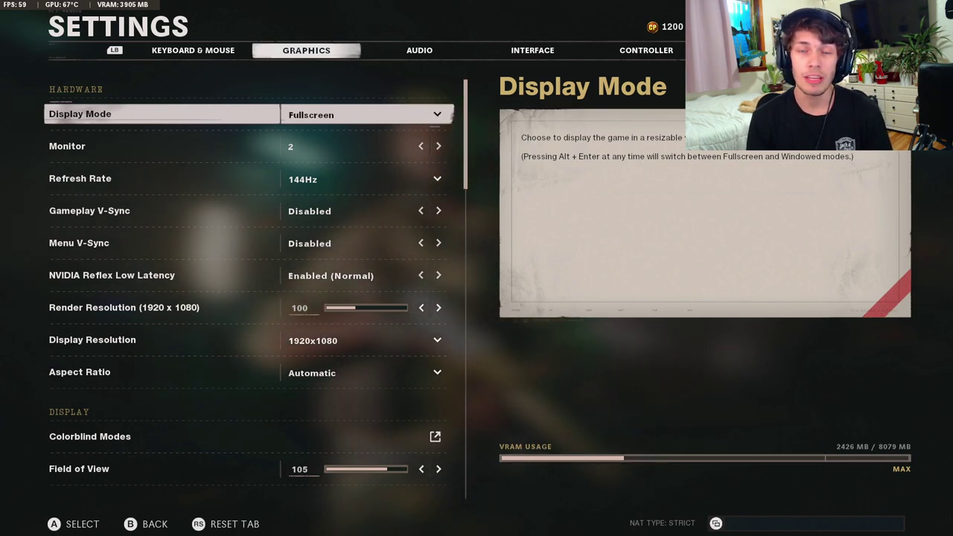
{"action": "key", "text": "Return"}
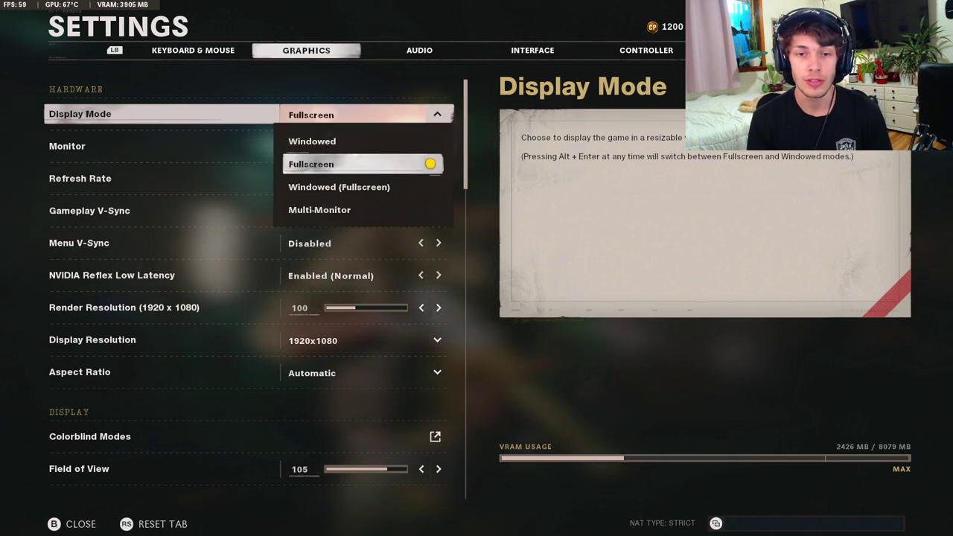
{"action": "key", "text": "Down"}
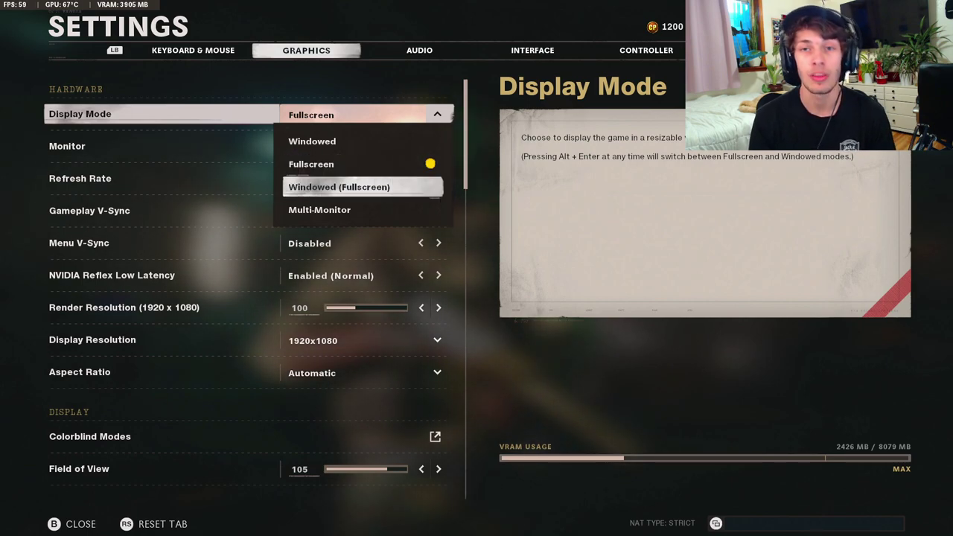
{"action": "key", "text": "Up"}
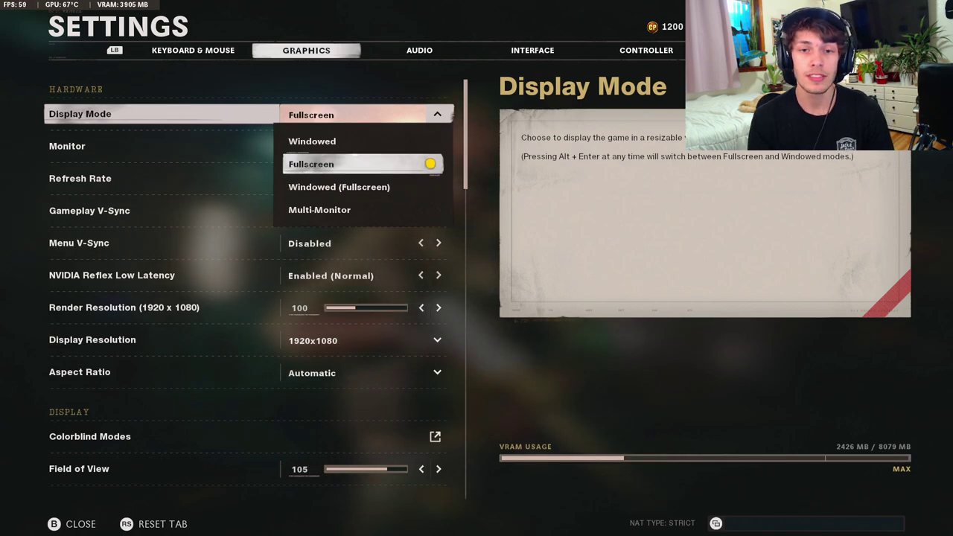
{"action": "key", "text": "Return"}
Review the remaining hardware settings from Monitor and Refresh Rate through V-Sync, NVIDIA Reflex and resolution to Aspect Ratio
{"action": "key", "text": "Down"}
{"action": "key", "text": "Down"}
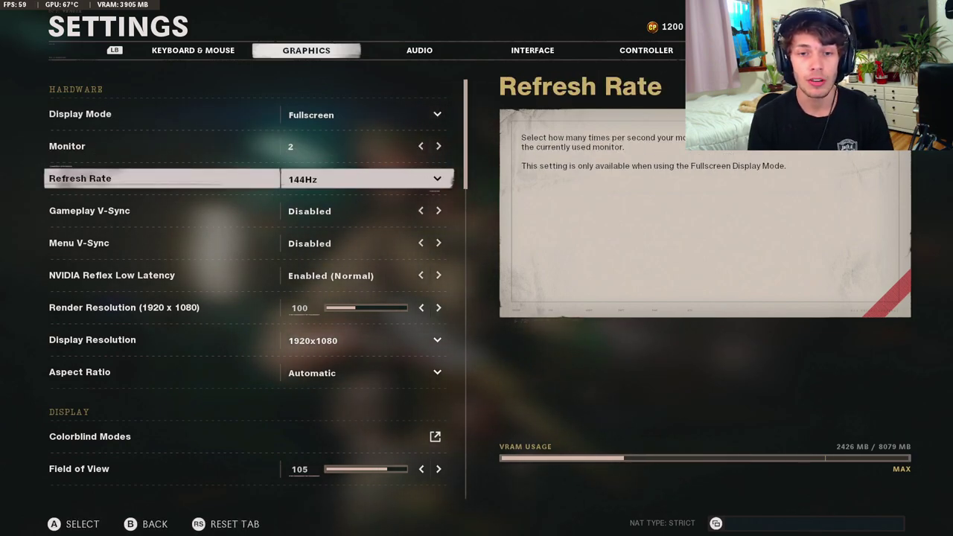
{"action": "key", "text": "Down"}
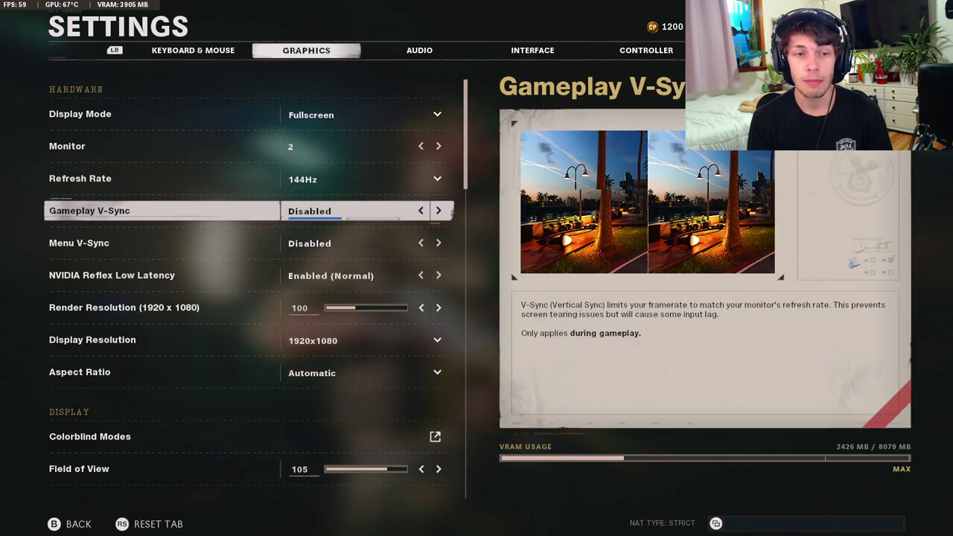
{"action": "key", "text": "Down"}
{"action": "key", "text": "Down"}
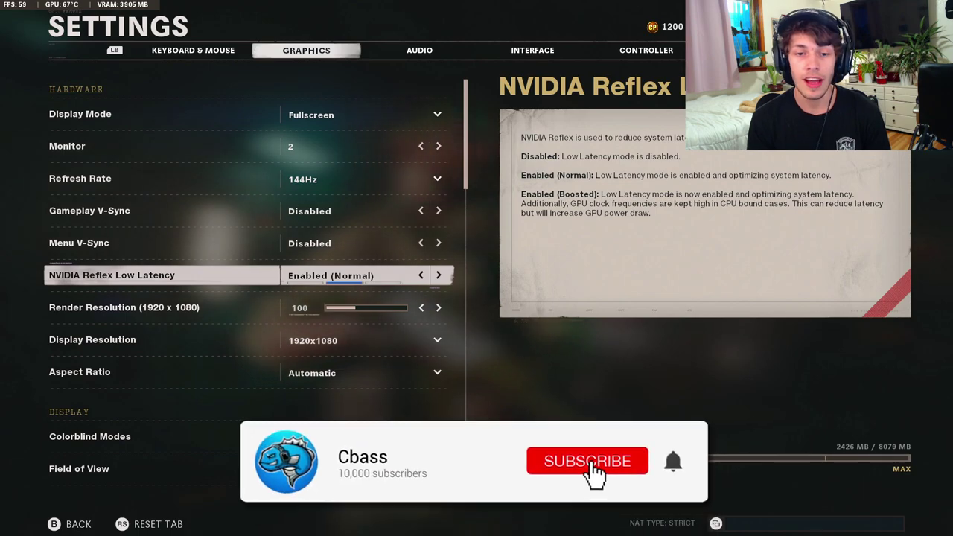
{"action": "key", "text": "Down"}
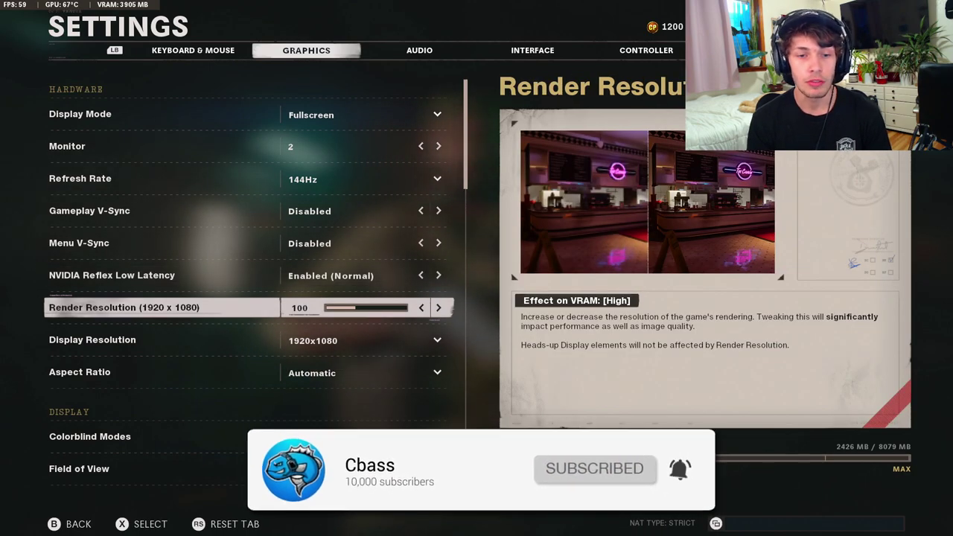
{"action": "key", "text": "Down"}
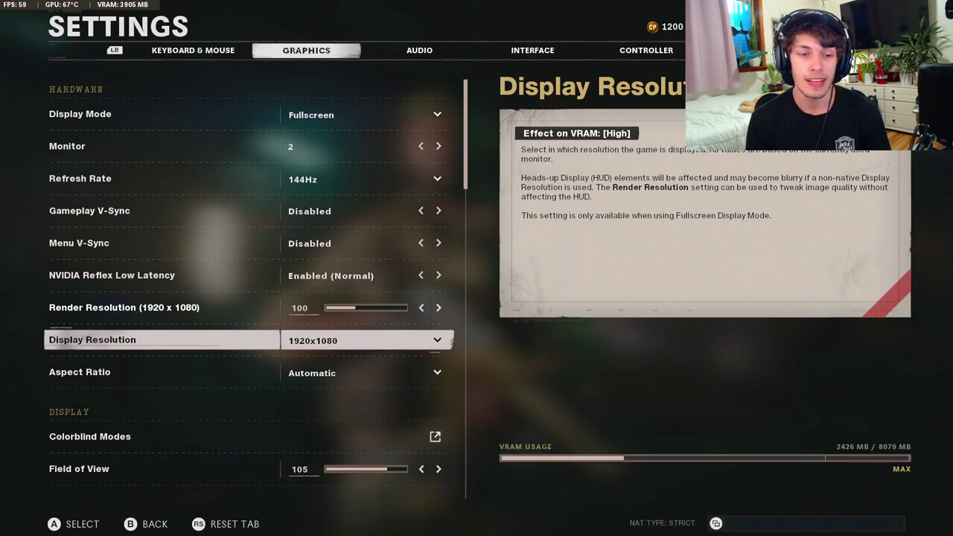
{"action": "key", "text": "Down"}
Review the display settings from Colorblind Modes and Field of View through the gameplay, menu and minimized framerate limits
{"action": "key", "text": "Down"}
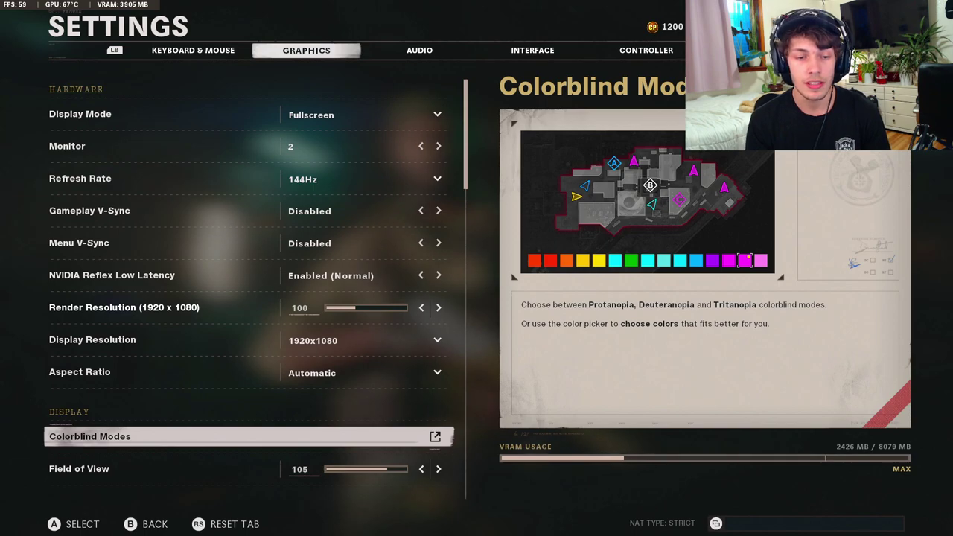
{"action": "key", "text": "Down"}
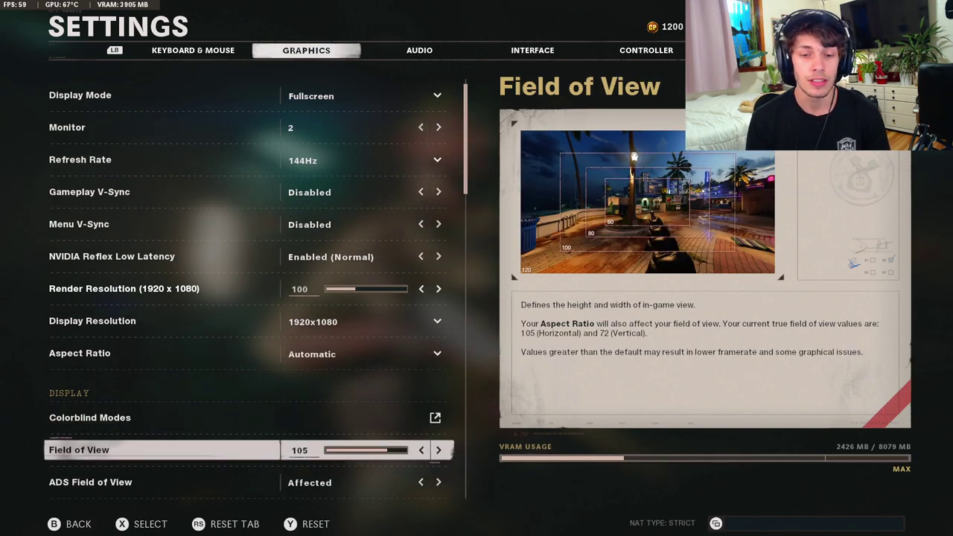
{"action": "key", "text": "Down"}
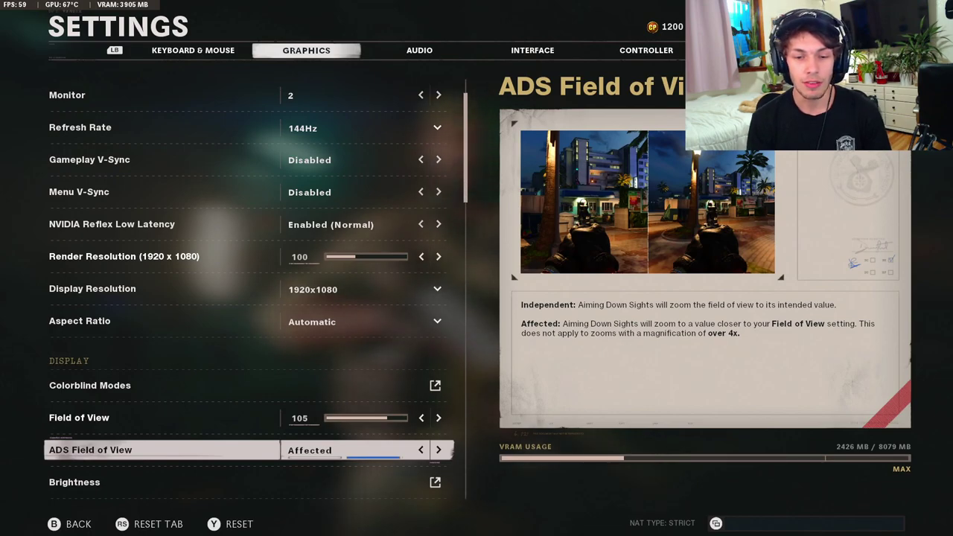
{"action": "key", "text": "Down"}
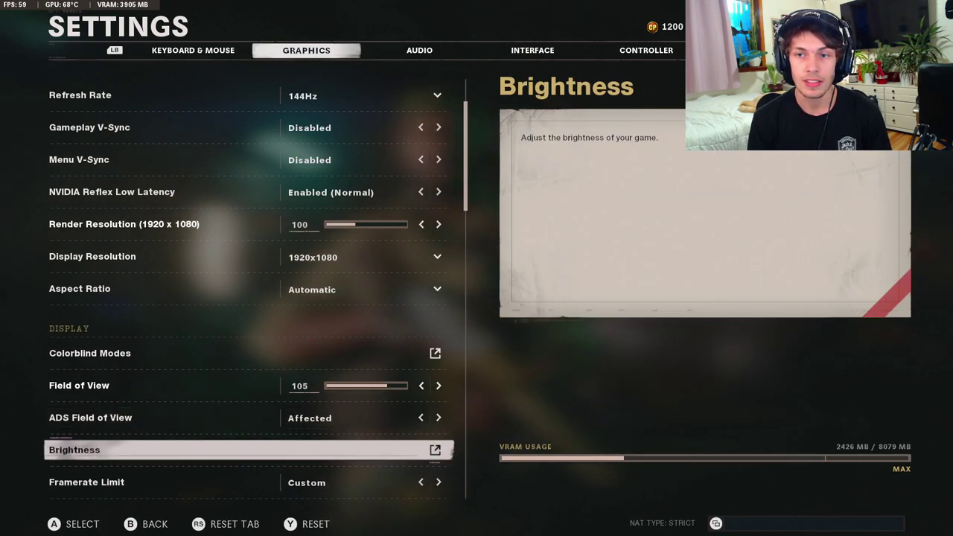
{"action": "key", "text": "Down"}
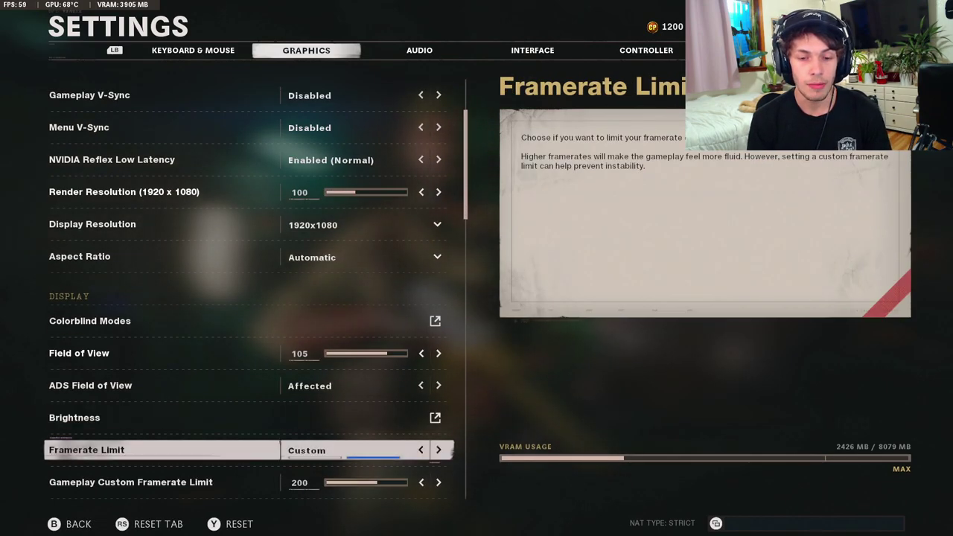
{"action": "key", "text": "Down"}
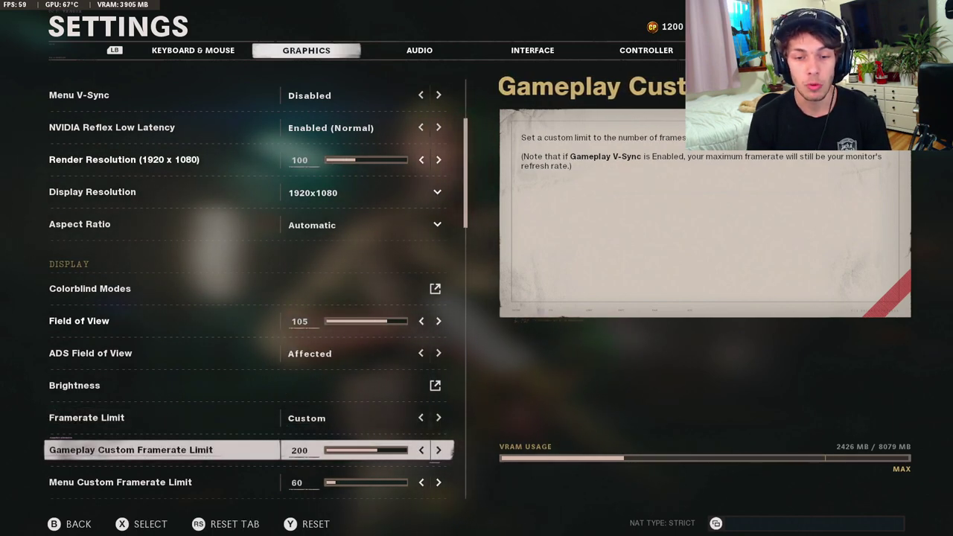
{"action": "key", "text": "Down"}
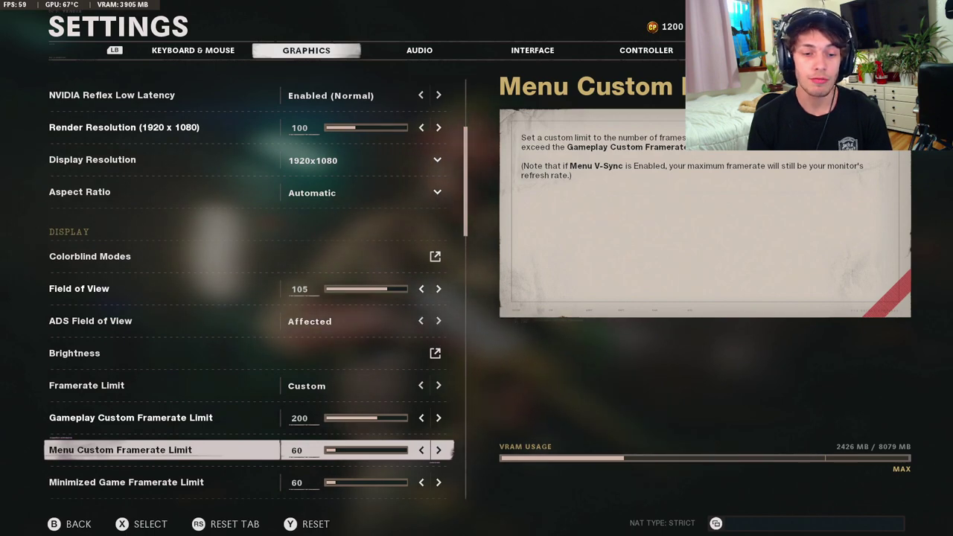
{"action": "key", "text": "Down"}
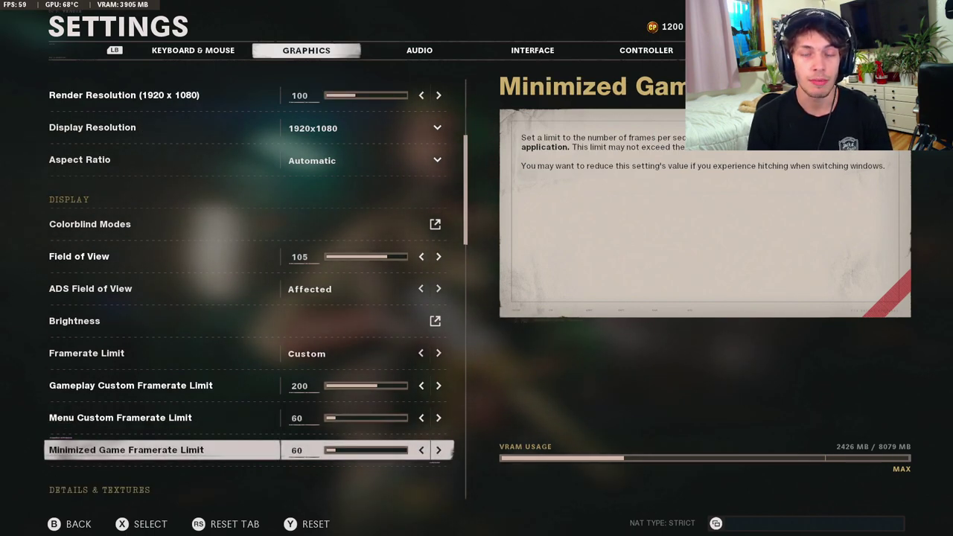
Review the details and textures settings from Texture Quality through Object View Distance to Water Tessellation
{"action": "key", "text": "Down"}
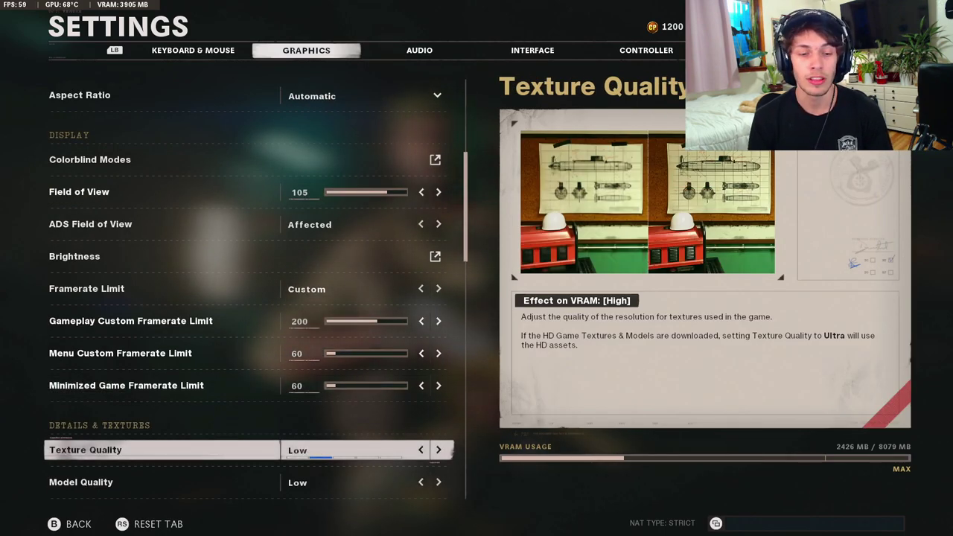
{"action": "key", "text": "Down"}
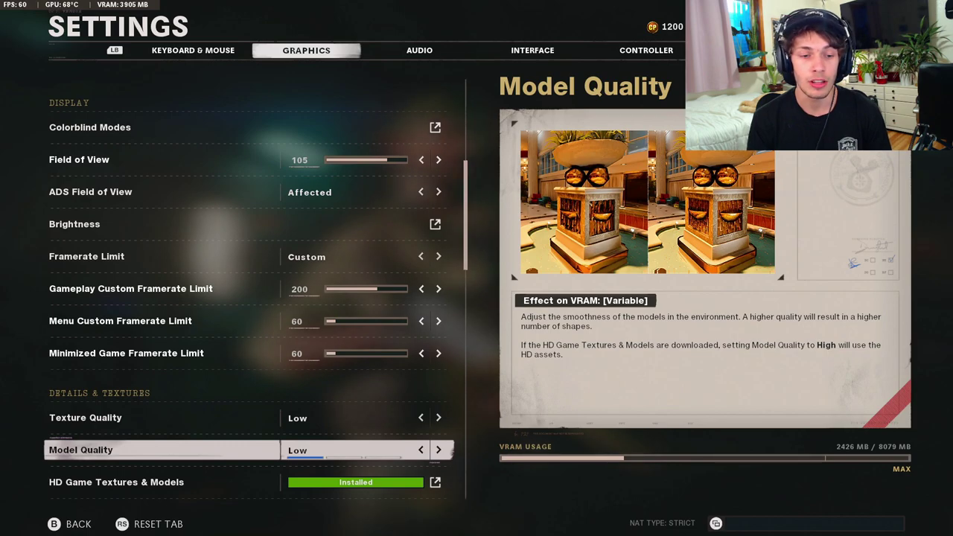
{"action": "key", "text": "Down"}
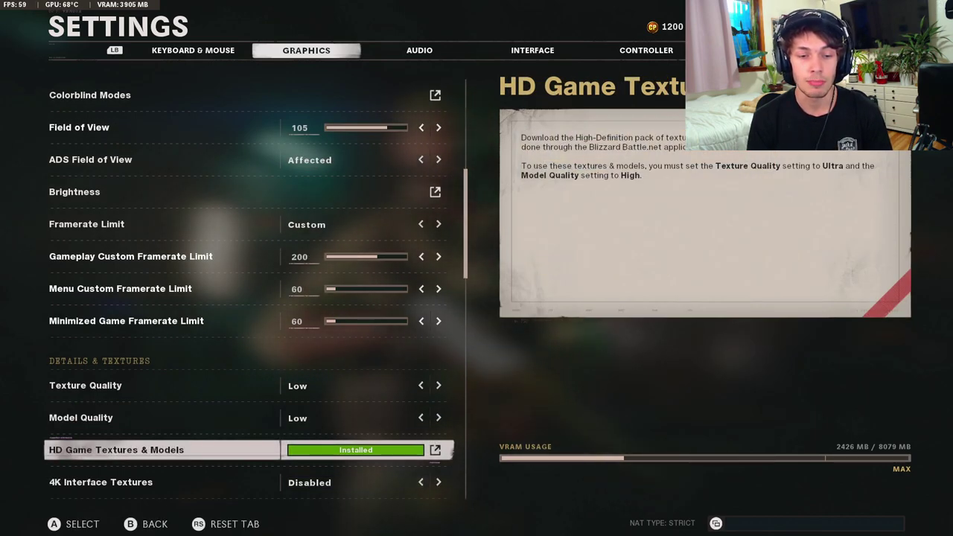
{"action": "key", "text": "Down"}
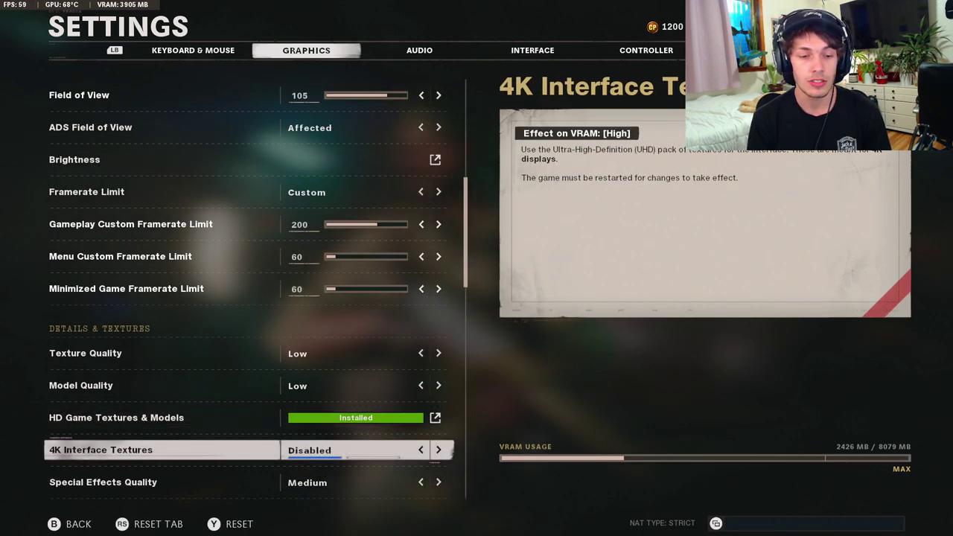
{"action": "key", "text": "Down"}
{"action": "key", "text": "Down"}
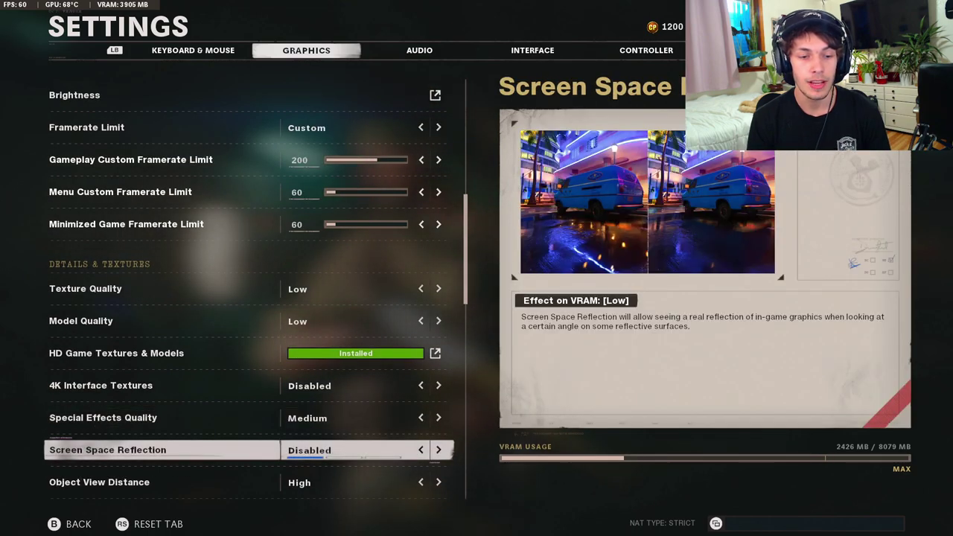
{"action": "key", "text": "Down"}
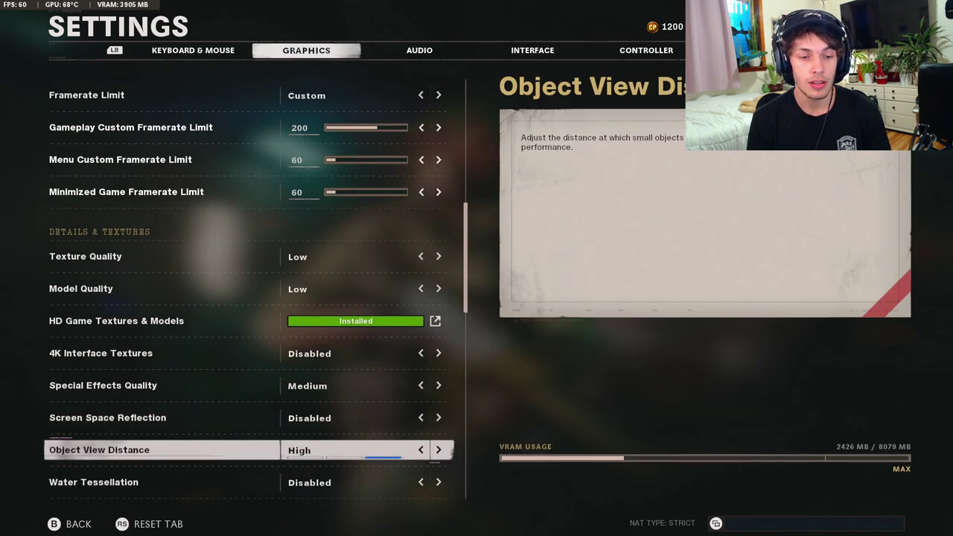
{"action": "key", "text": "Down"}
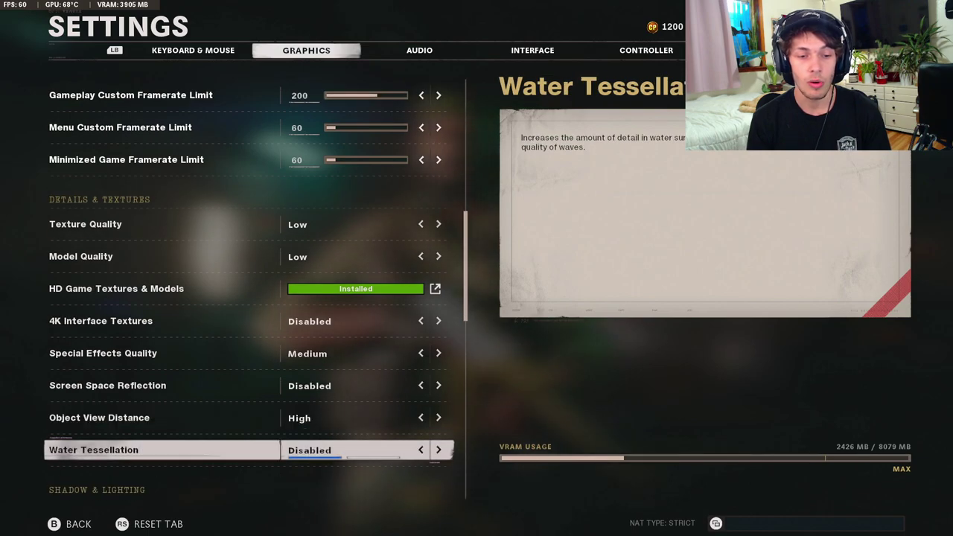
Review the shadow and lighting settings from Volumetric Lighting through Dynamic Shadows to Weapon Shadow
{"action": "key", "text": "Down"}
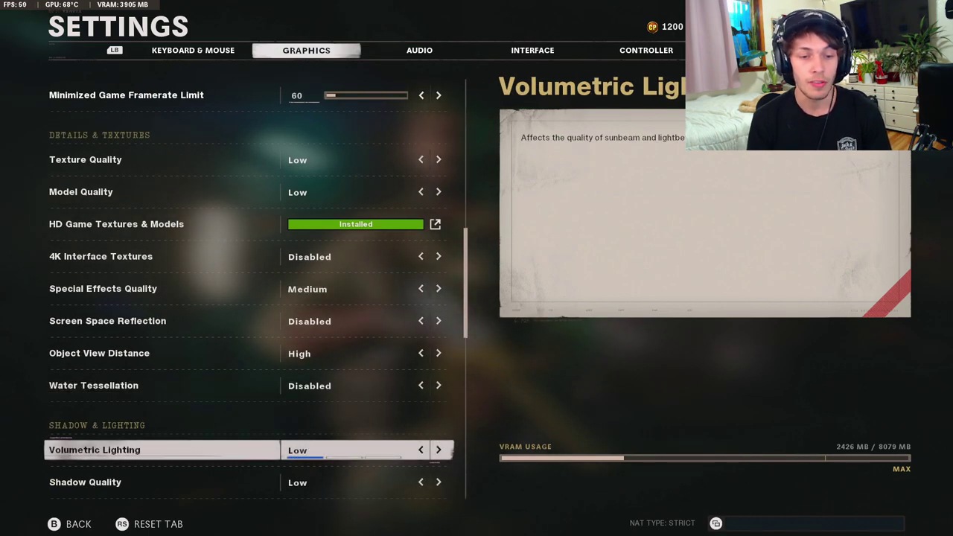
{"action": "key", "text": "Down"}
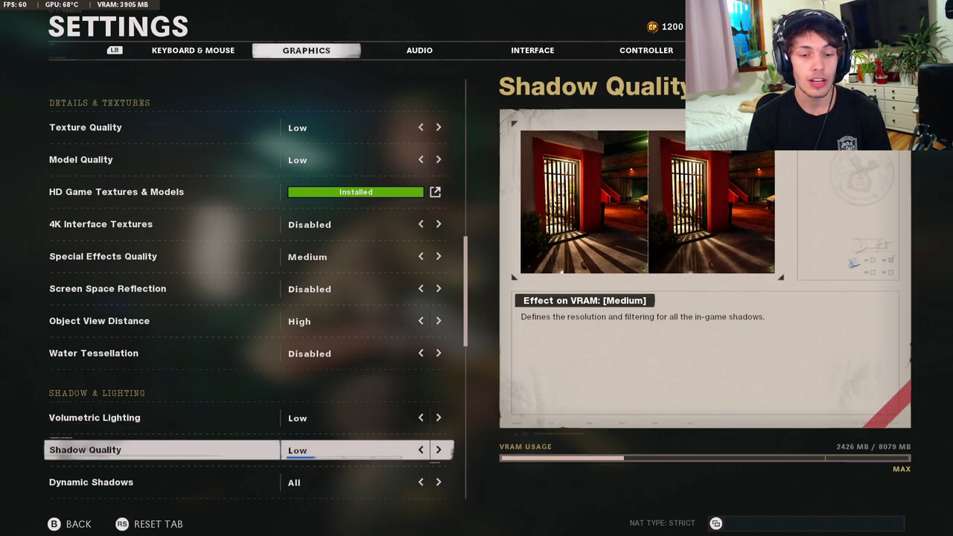
{"action": "key", "text": "Down"}
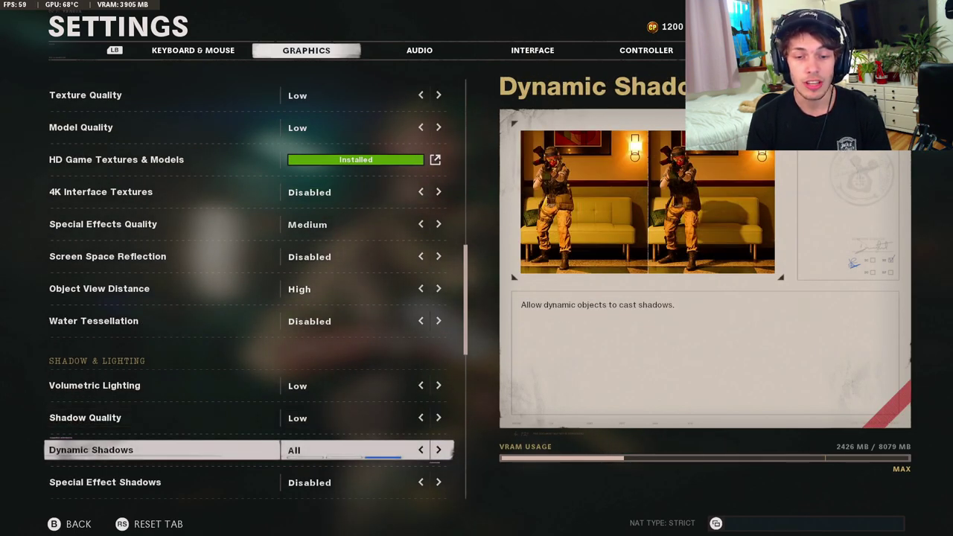
{"action": "key", "text": "Down"}
{"action": "key", "text": "Up"}
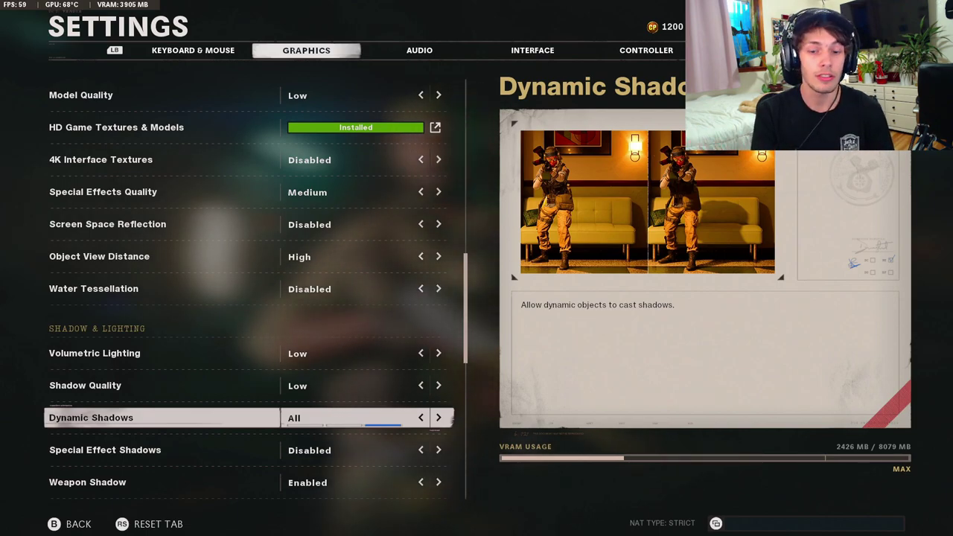
{"action": "left_click", "coordinate": [105, 450]}
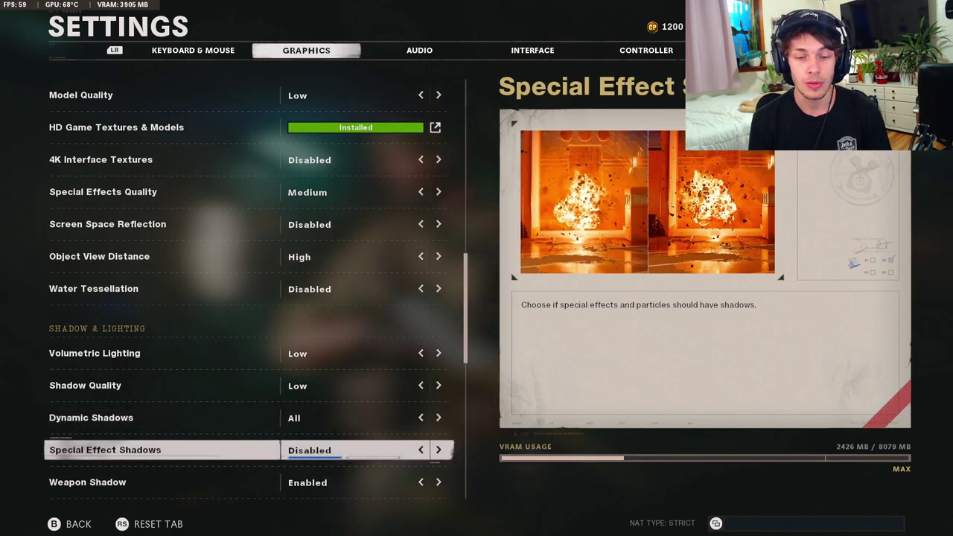
{"action": "key", "text": "Down"}
Review the shadow settings from Special Effect Shadows to Weapon Shadow and the ray tracing settings for sun shadows, local shadows and ambient occlusion
{"action": "key", "text": "Down"}
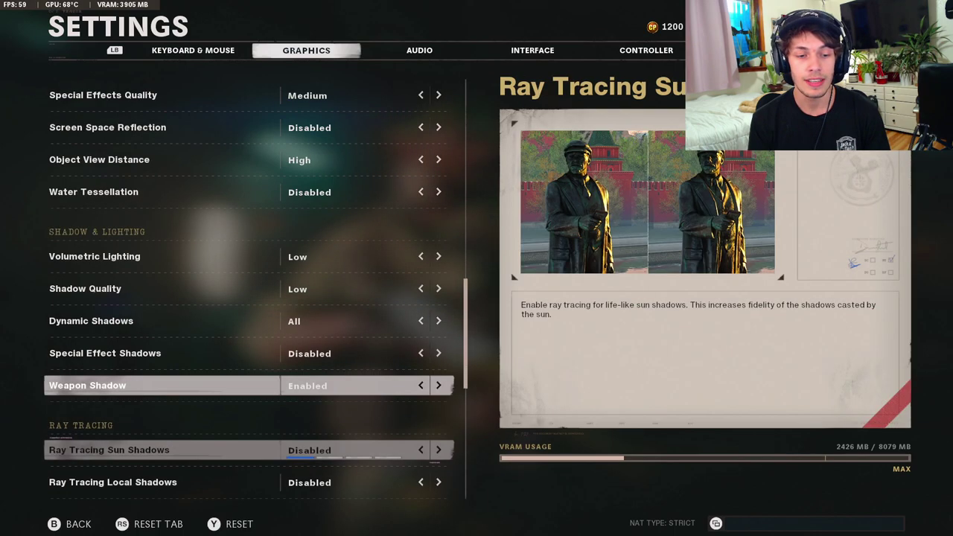
{"action": "key", "text": "Down"}
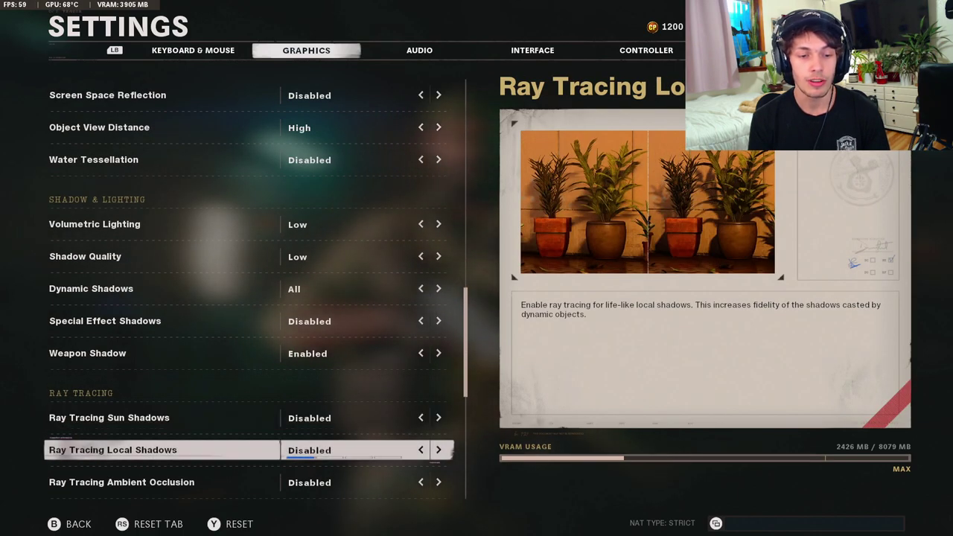
{"action": "key", "text": "Down"}
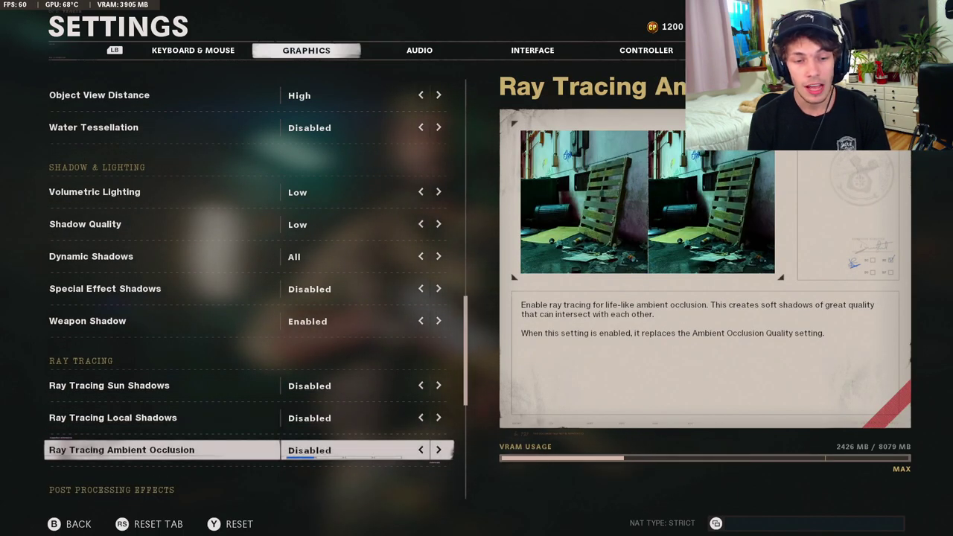
Set the Anti-Aliasing Quality to Ultra in the post processing effects
{"action": "key", "text": "Down"}
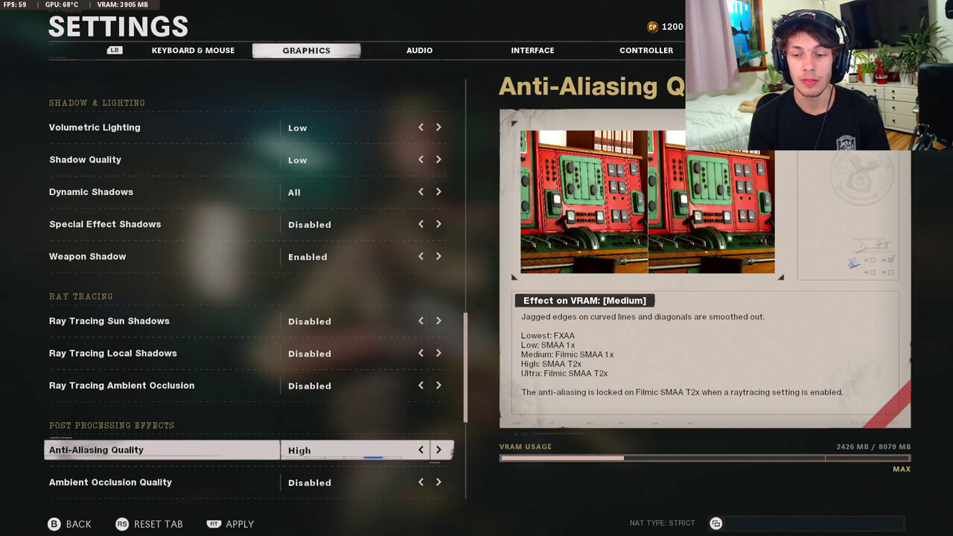
{"action": "key", "text": "Right"}
{"action": "key", "text": "Down"}
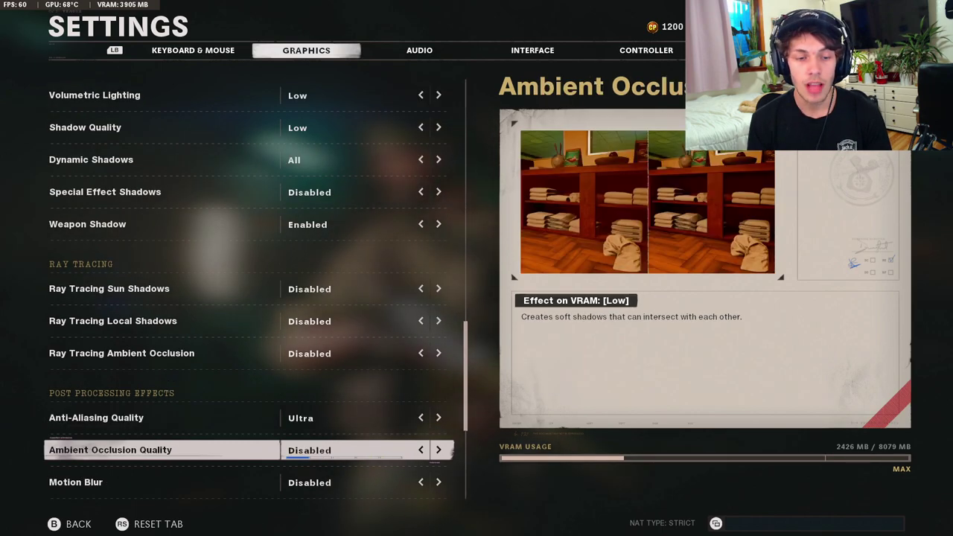
Review the remaining post processing settings from Ambient Occlusion Quality through Motion Blur to Order Independent Transparency
{"action": "key", "text": "Down"}
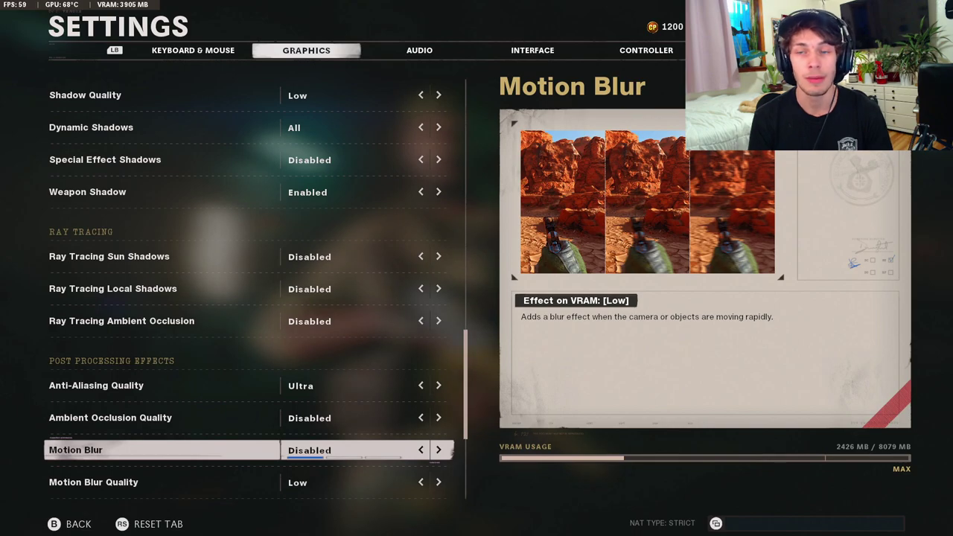
{"action": "key", "text": "Down"}
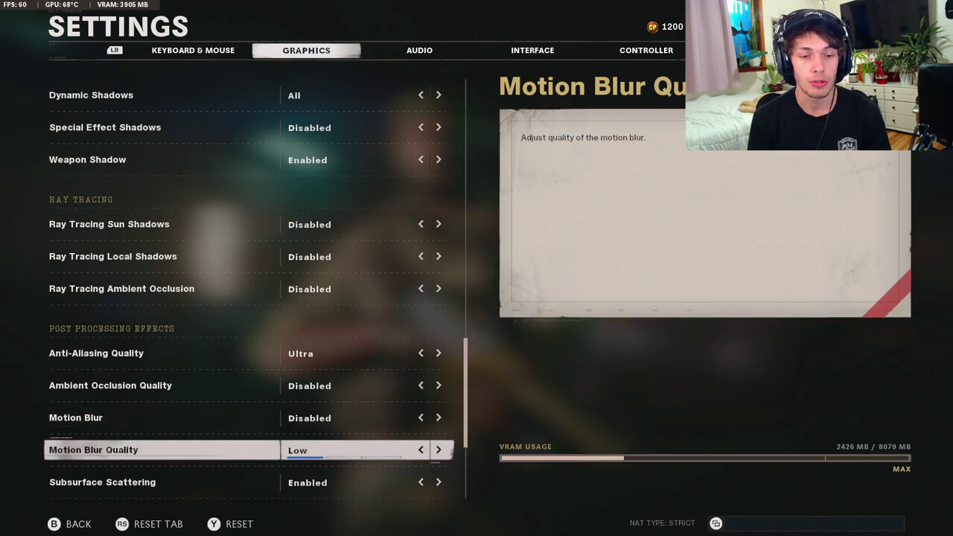
{"action": "key", "text": "Up"}
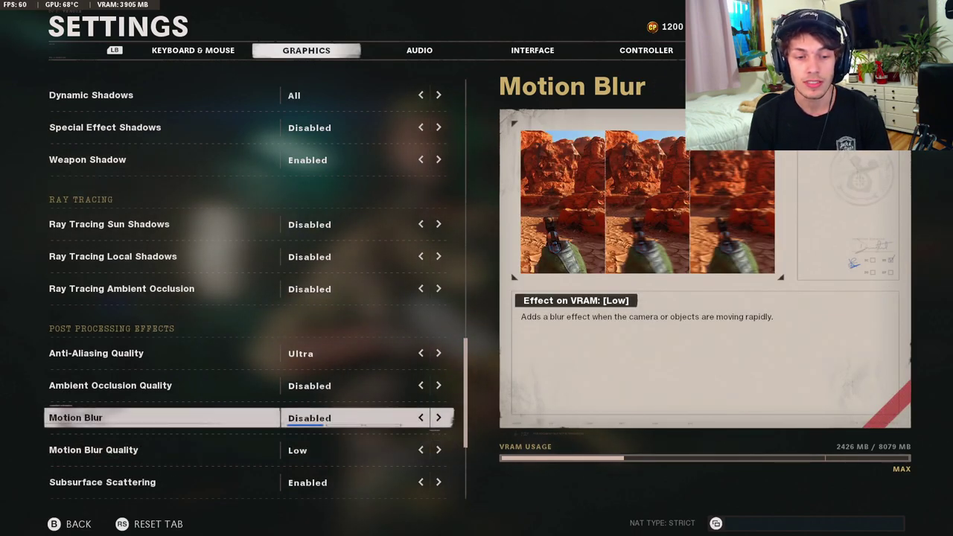
{"action": "key", "text": "Down"}
{"action": "key", "text": "Down"}
{"action": "key", "text": "Down"}
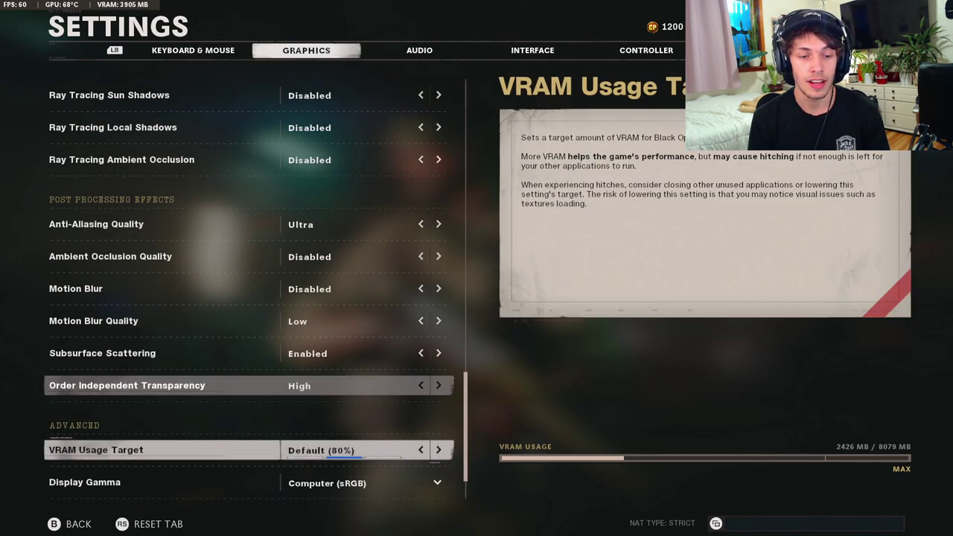
Review the advanced graphics settings VRAM Usage Target and Display Gamma
{"action": "key", "text": "Down"}
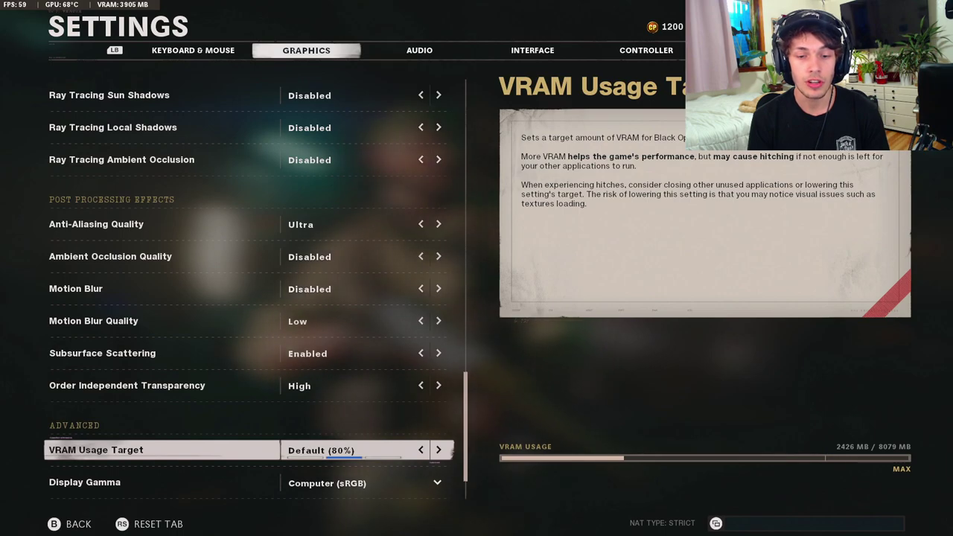
{"action": "key", "text": "Down"}
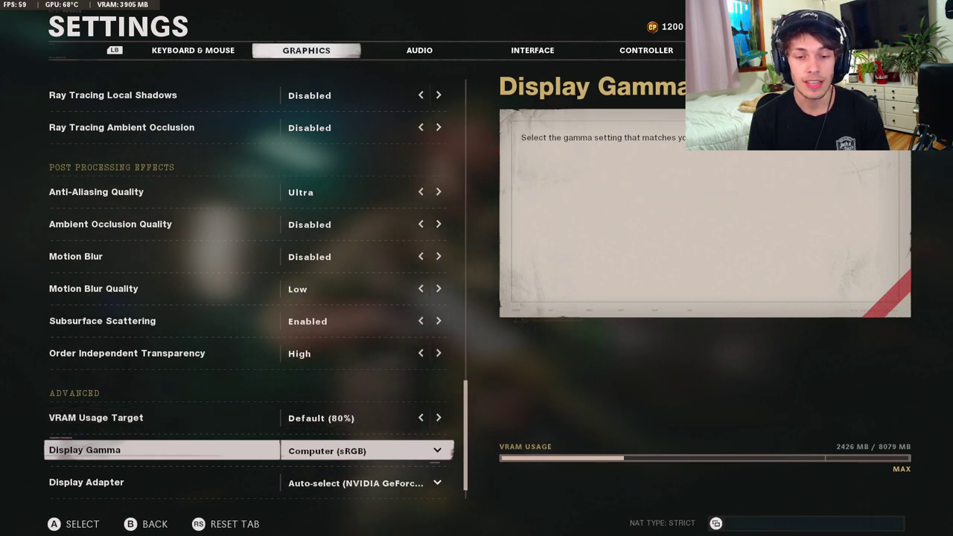
{"action": "key", "text": "Up"}
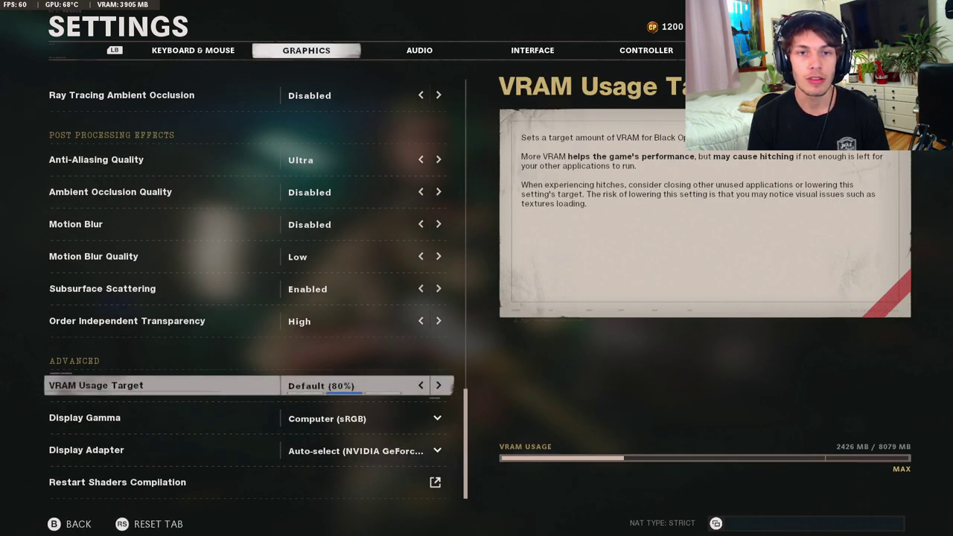
Open the audio settings and review the game sound levels from Mute Sound and Master Volume to Cinematics Volume
{"action": "key", "text": "e"}
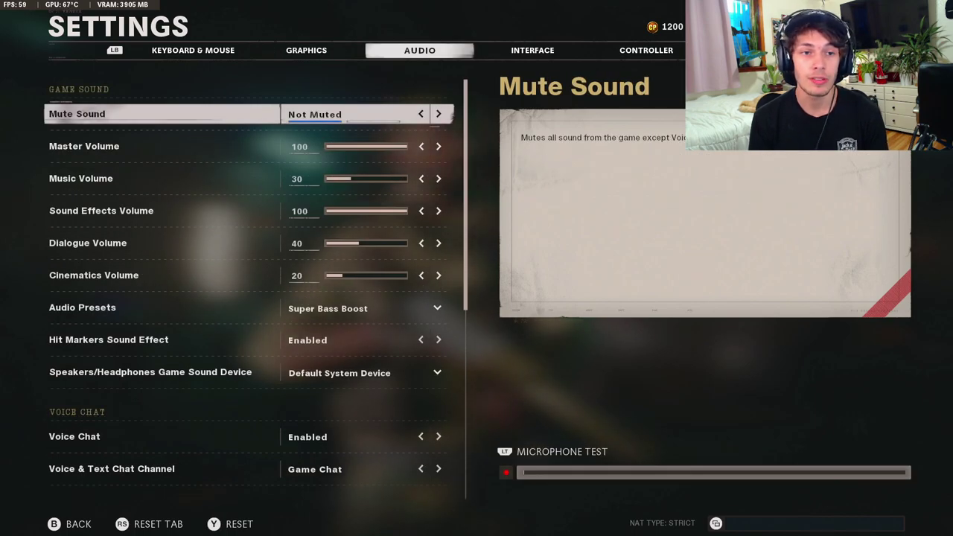
{"action": "key", "text": "Down"}
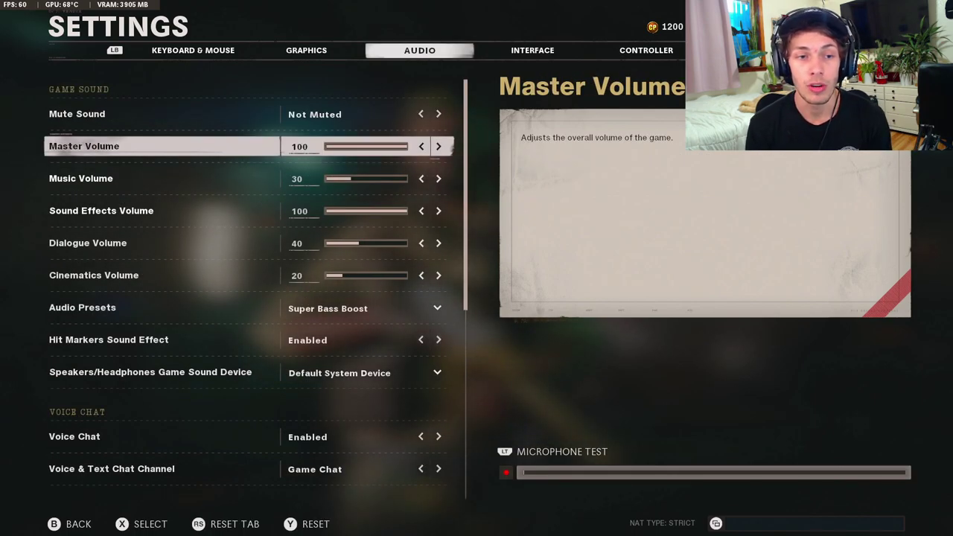
{"action": "key", "text": "Down"}
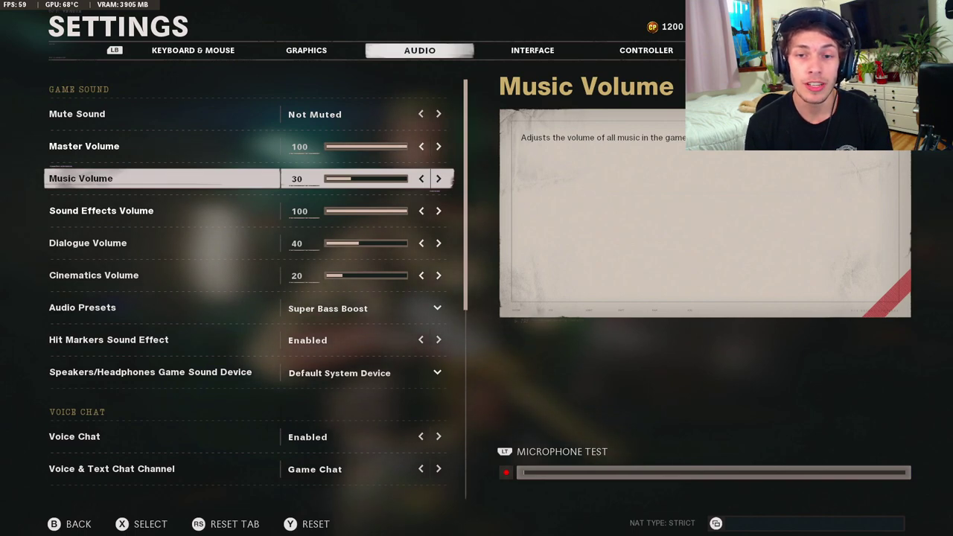
{"action": "key", "text": "Down"}
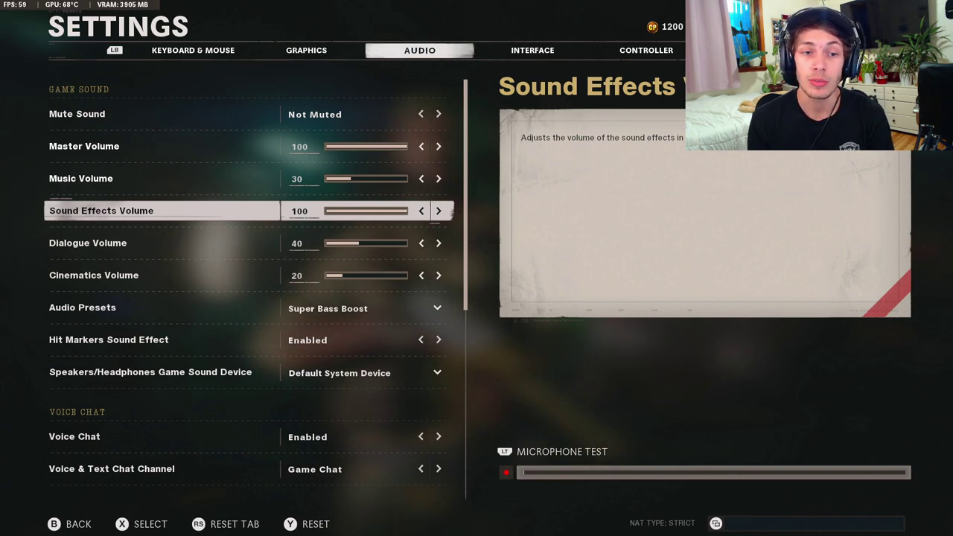
{"action": "left_click", "coordinate": [80, 178]}
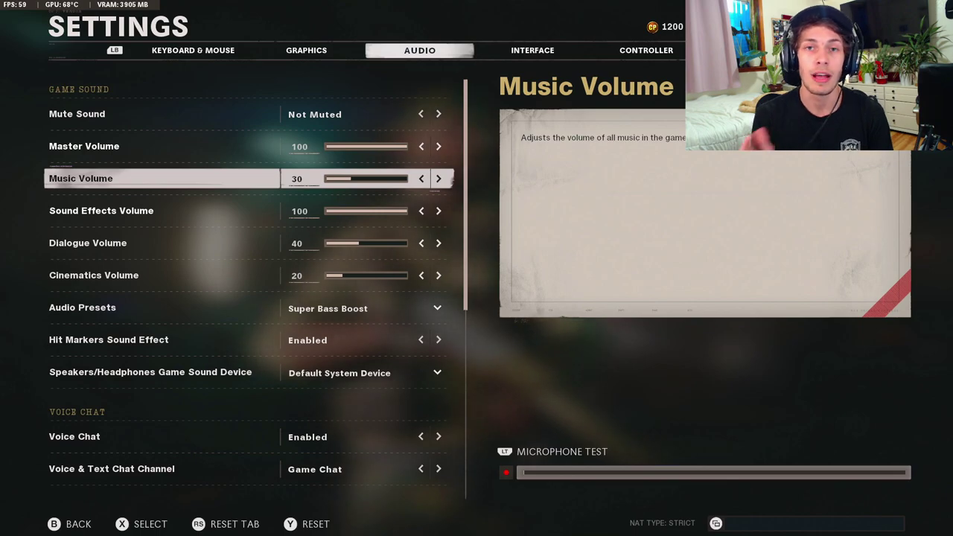
{"action": "left_click", "coordinate": [87, 243]}
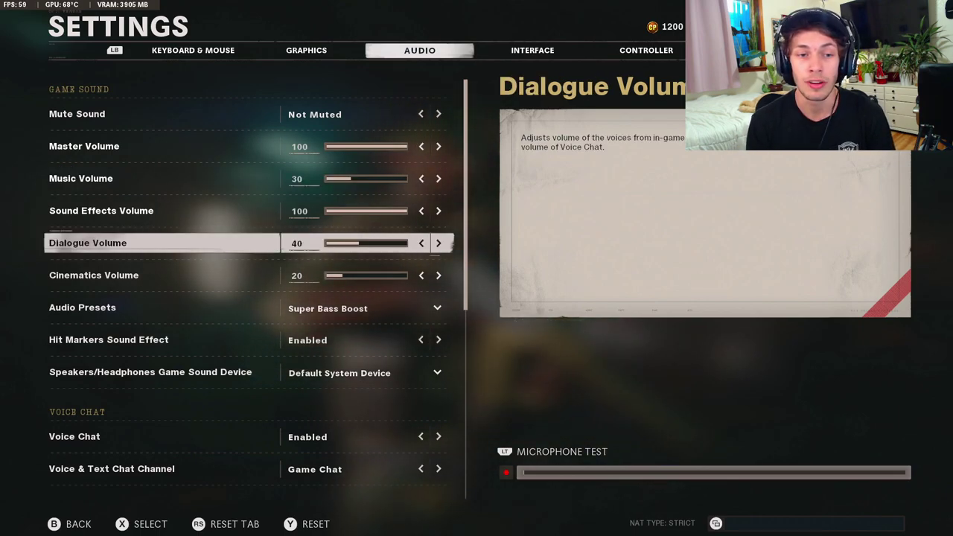
{"action": "left_click", "coordinate": [94, 274]}
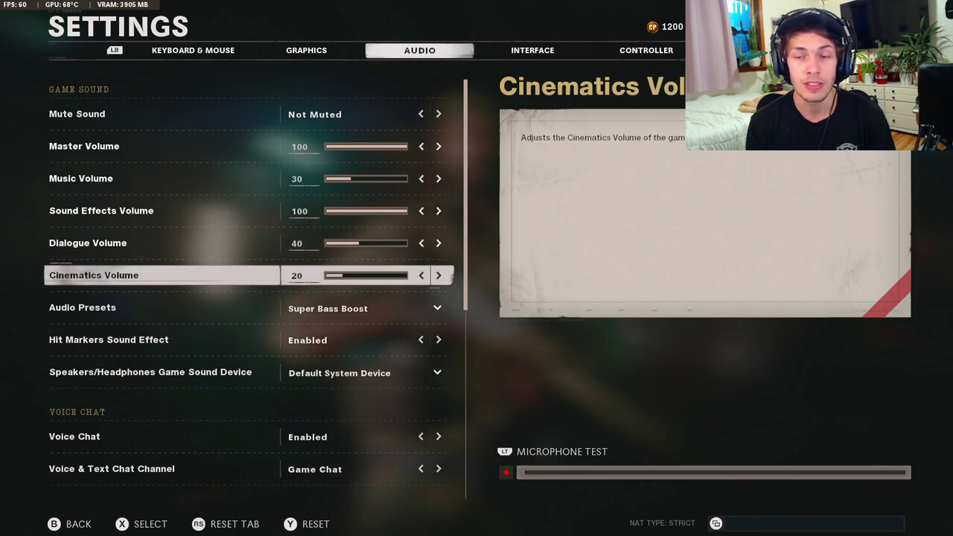
Browse the available mixes in the Audio Presets list and close it
{"action": "left_click", "coordinate": [82, 306]}
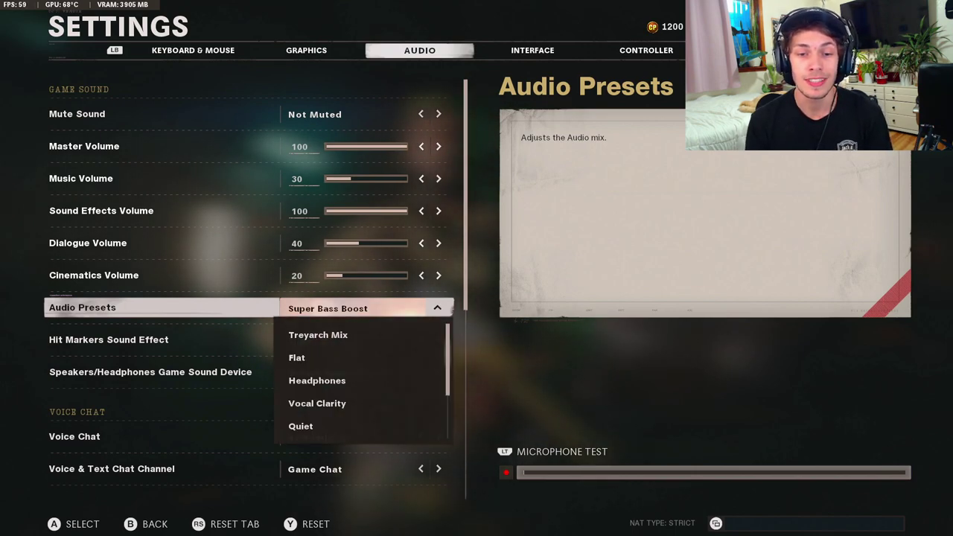
{"action": "key", "text": "Down"}
{"action": "key", "text": "Down"}
{"action": "key", "text": "Up"}
{"action": "key", "text": "Escape"}
{"action": "key", "text": "Down"}
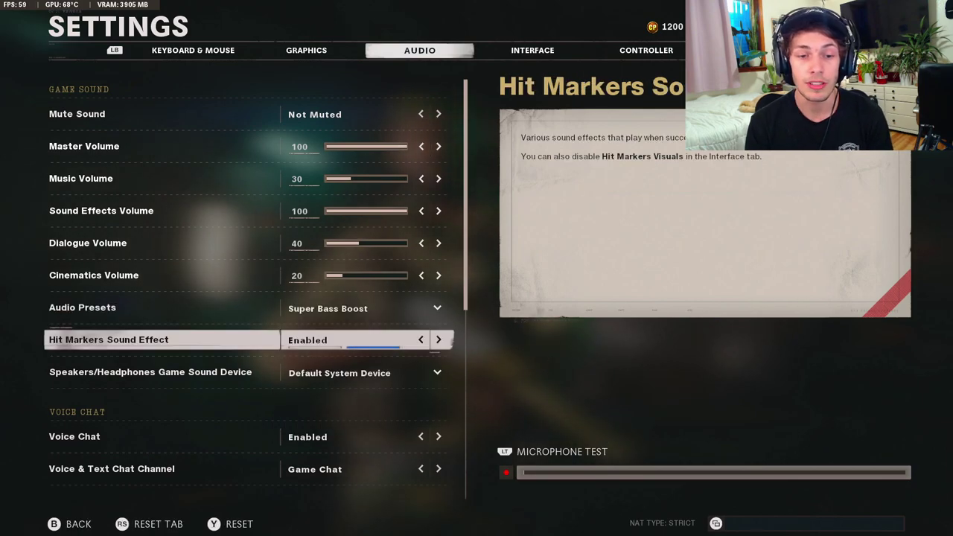
Review the sound device and voice chat settings down to Microphone Activation Mode
{"action": "key", "text": "Down"}
{"action": "key", "text": "Down"}
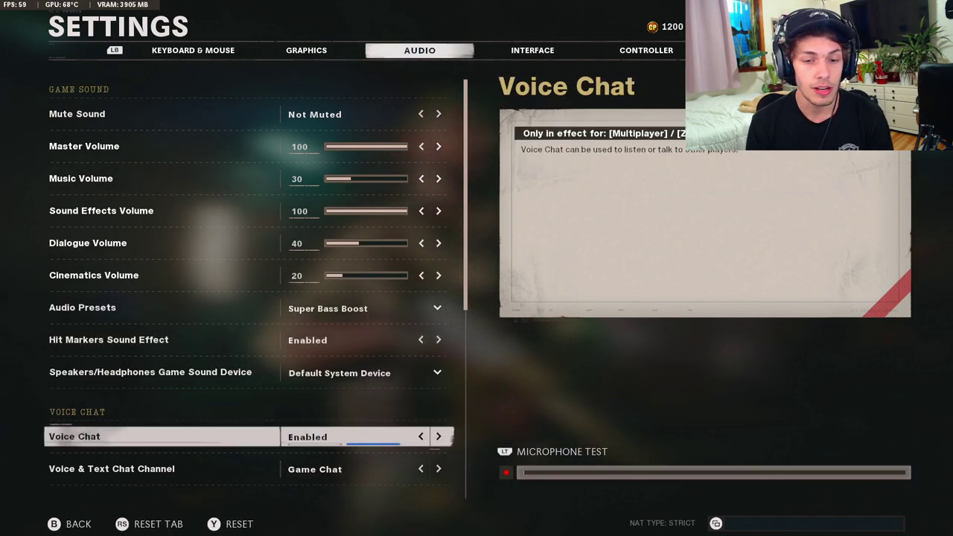
{"action": "key", "text": "Down"}
{"action": "key", "text": "Down"}
{"action": "key", "text": "Up"}
{"action": "key", "text": "Down"}
{"action": "key", "text": "Down"}
{"action": "key", "text": "Down"}
{"action": "key", "text": "Down"}
{"action": "key", "text": "Down"}
{"action": "key", "text": "Down"}
{"action": "key", "text": "Down"}
{"action": "key", "text": "Down"}
{"action": "key", "text": "Down"}
{"action": "key", "text": "Down"}
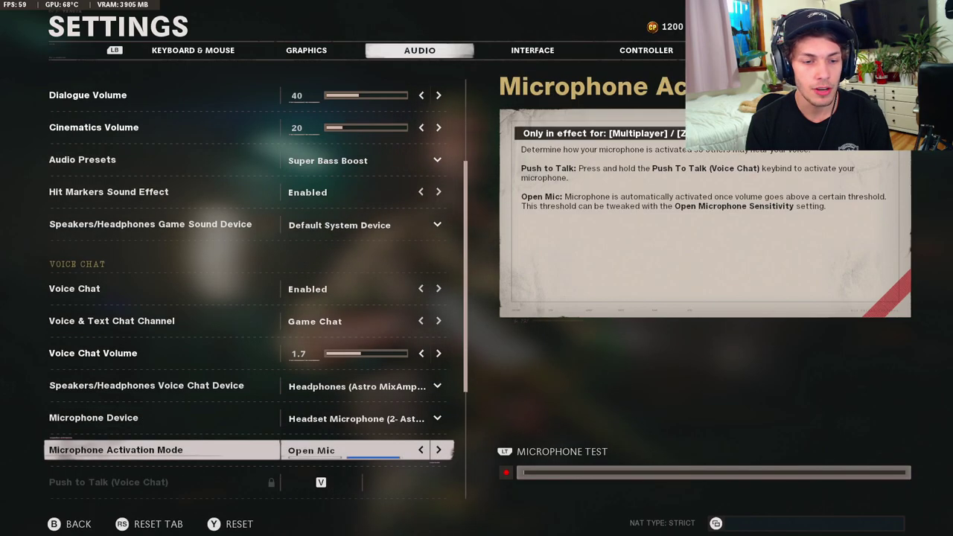
Look back over the game sound volume levels between Master Volume and Cinematics Volume
{"action": "key", "text": "Up"}
{"action": "key", "text": "Up"}
{"action": "key", "text": "Up"}
{"action": "key", "text": "Up"}
{"action": "key", "text": "Up"}
{"action": "key", "text": "Up"}
{"action": "key", "text": "Up"}
{"action": "key", "text": "Up"}
{"action": "key", "text": "Up"}
{"action": "key", "text": "Up"}
{"action": "key", "text": "Up"}
{"action": "key", "text": "Up"}
{"action": "key", "text": "Up"}
{"action": "key", "text": "Up"}
{"action": "key", "text": "Up"}
{"action": "key", "text": "Up"}
{"action": "key", "text": "Up"}
{"action": "key", "text": "Up"}
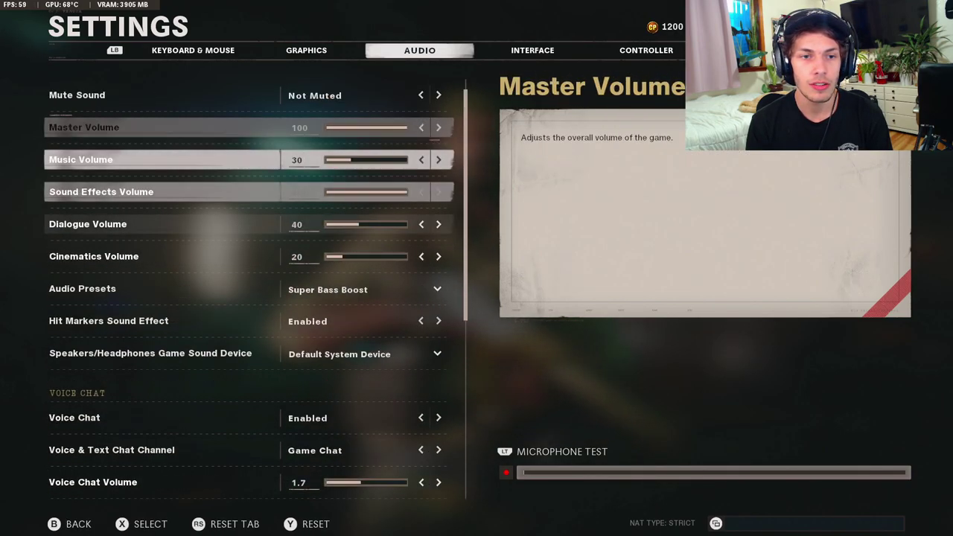
{"action": "key", "text": "Down"}
{"action": "key", "text": "Down"}
{"action": "key", "text": "Down"}
{"action": "key", "text": "Down"}
{"action": "key", "text": "Down"}
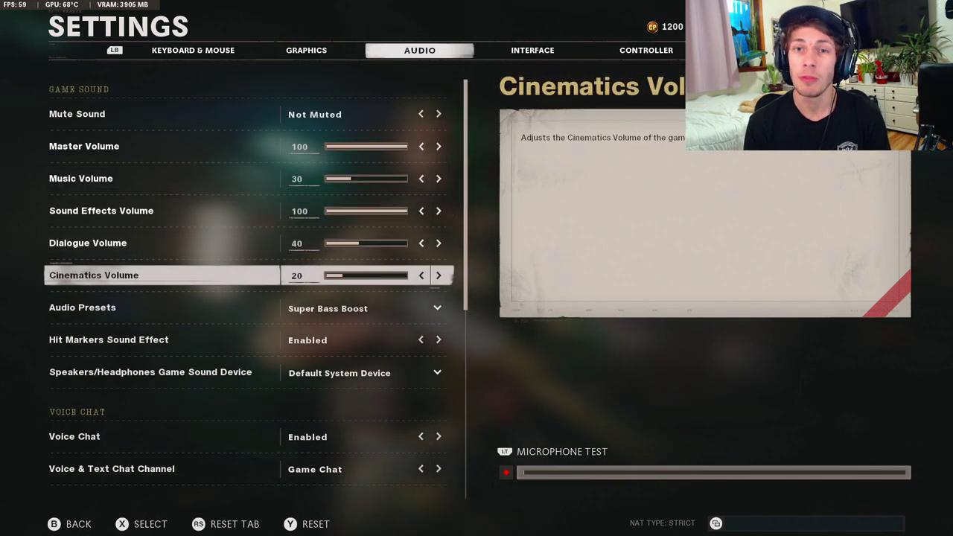
{"action": "key", "text": "Down"}
{"action": "key", "text": "Up"}
{"action": "key", "text": "Up"}
{"action": "key", "text": "Up"}
{"action": "key", "text": "Up"}
{"action": "key", "text": "Up"}
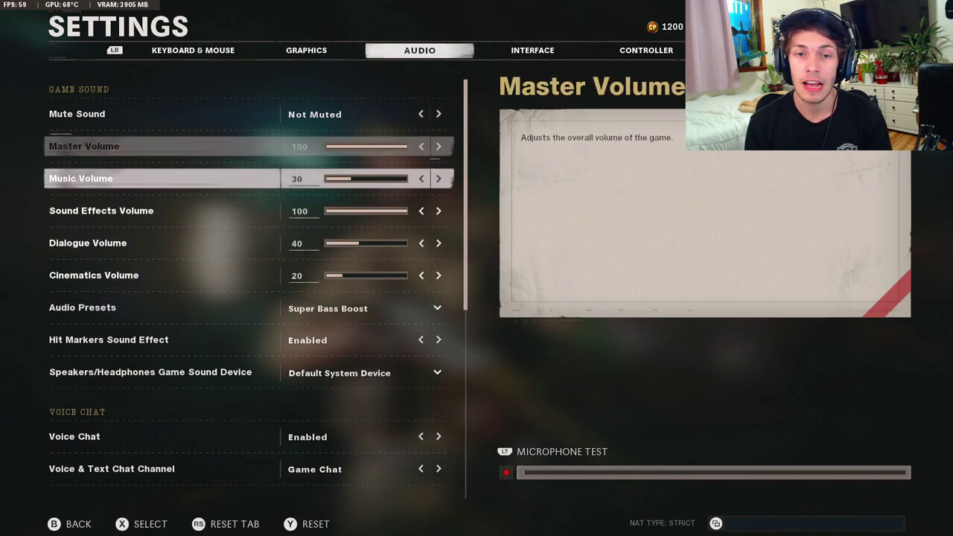
{"action": "key", "text": "Down"}
Open the interface settings and toggle Subtitles between Enabled and Disabled, ending on Disabled
{"action": "key", "text": "e"}
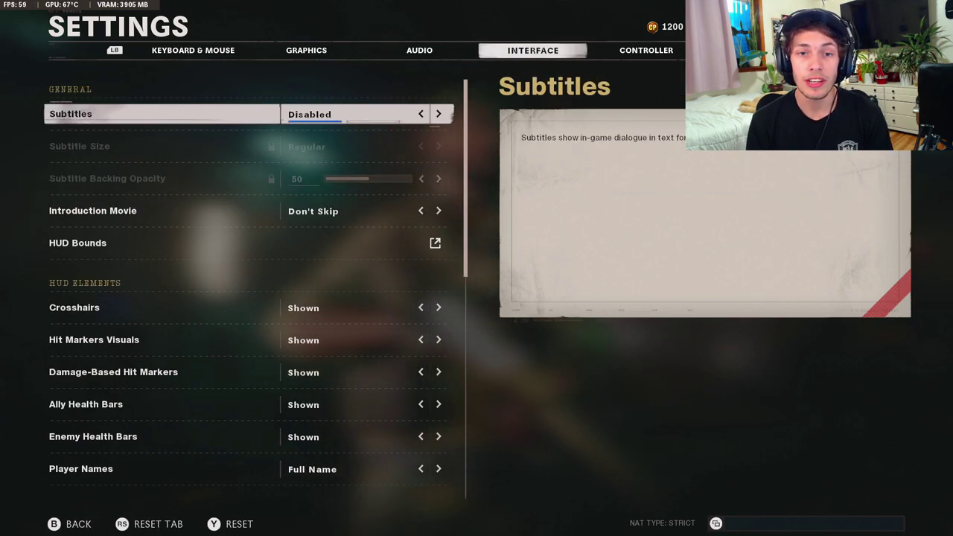
{"action": "key", "text": "Right"}
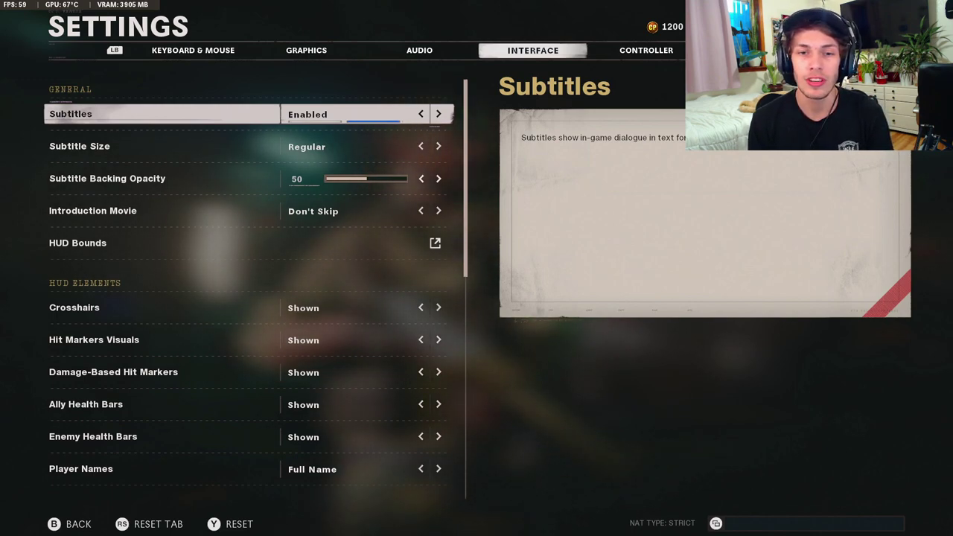
{"action": "key", "text": "Left"}
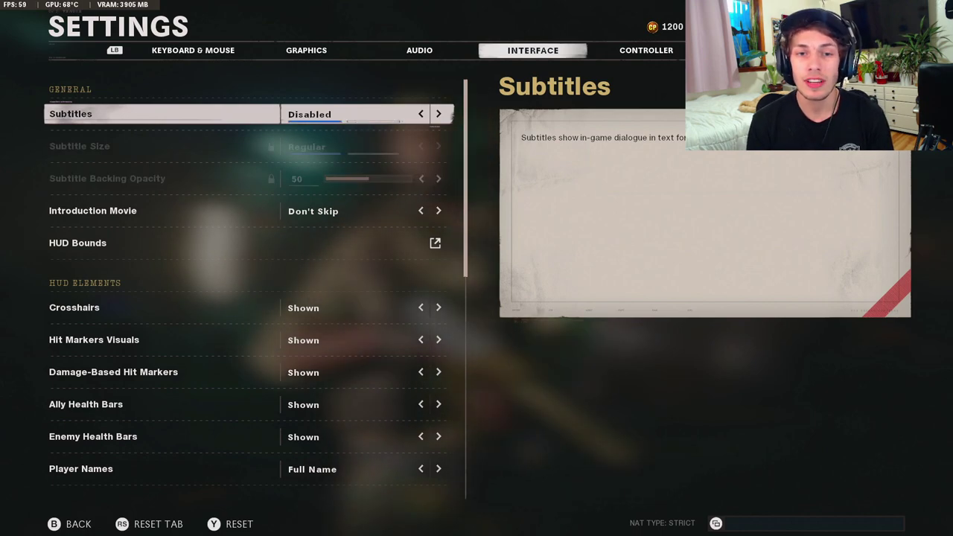
{"action": "key", "text": "Right"}
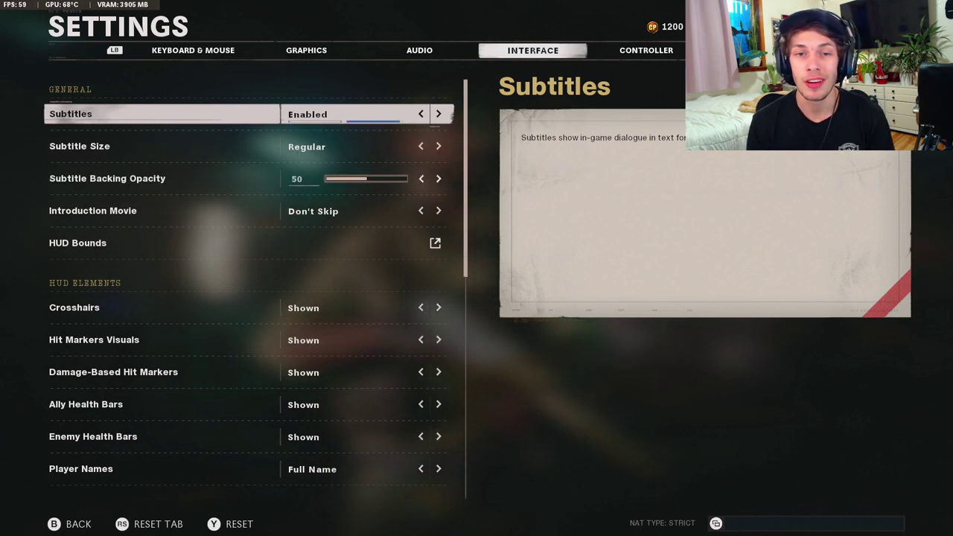
{"action": "key", "text": "Left"}
Open the HUD Bounds margin adjustment to view it and close it again
{"action": "key", "text": "Down"}
{"action": "key", "text": "Down"}
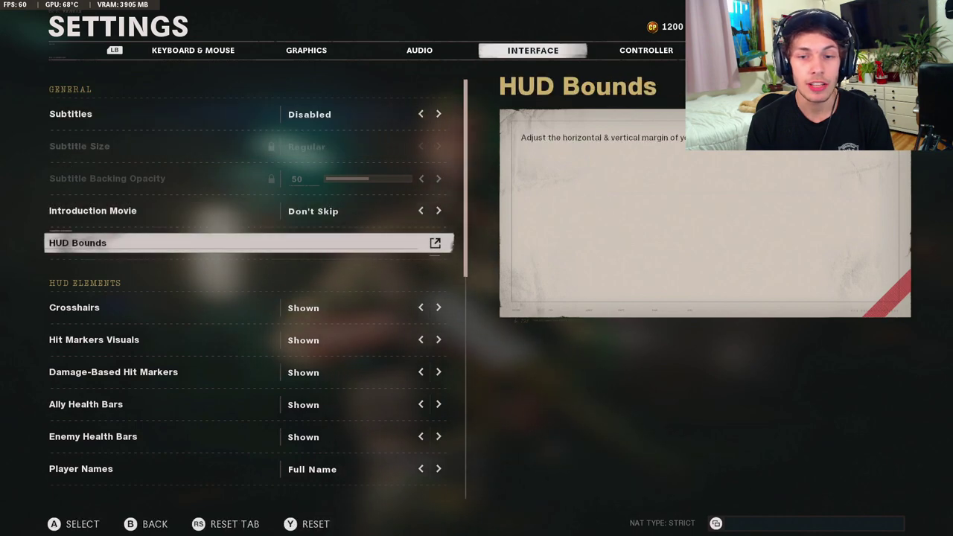
{"action": "key", "text": "Return"}
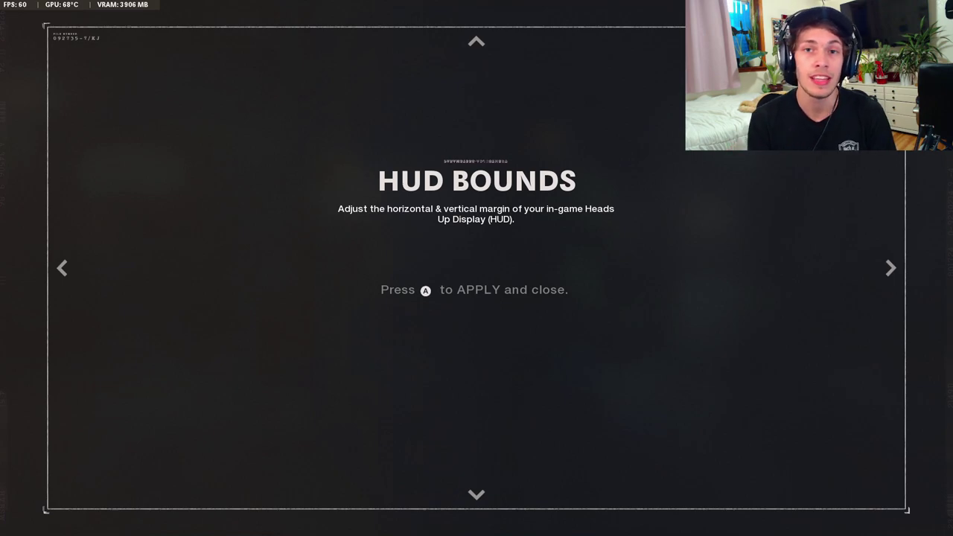
{"action": "key", "text": "Return"}
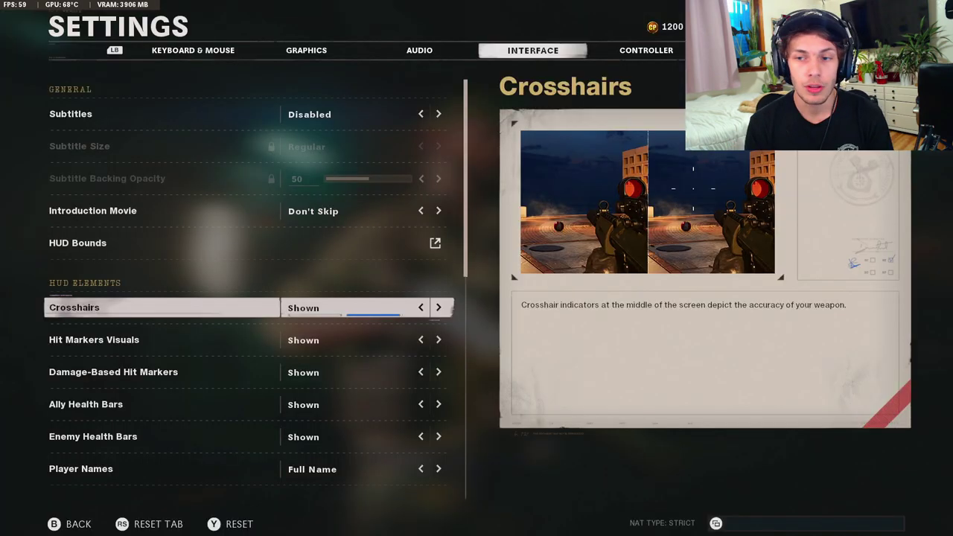
Review the HUD element settings from Crosshairs and Hit Markers Visuals through Player Names to Horizontal Compass
{"action": "key", "text": "Down"}
{"action": "key", "text": "Down"}
{"action": "key", "text": "Down"}
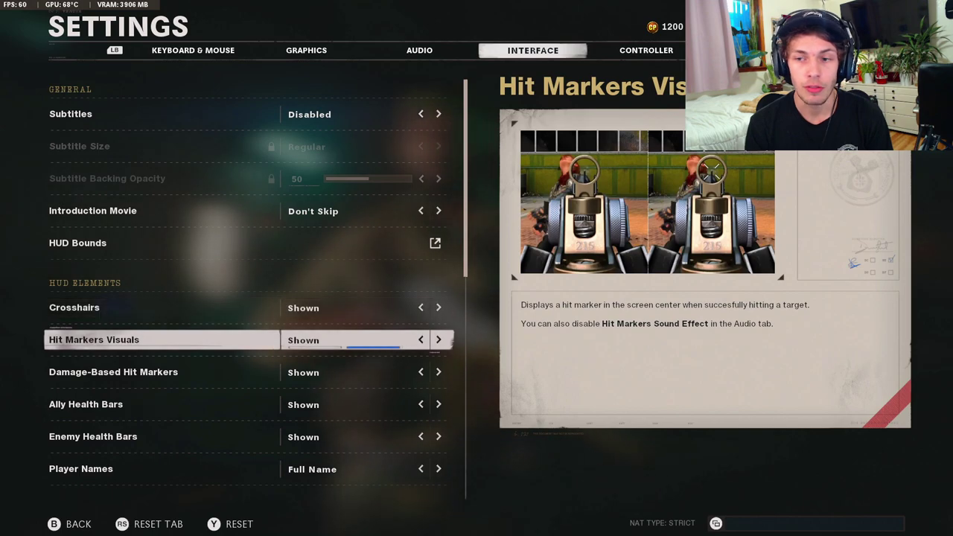
{"action": "key", "text": "Down"}
{"action": "key", "text": "Down"}
{"action": "key", "text": "Down"}
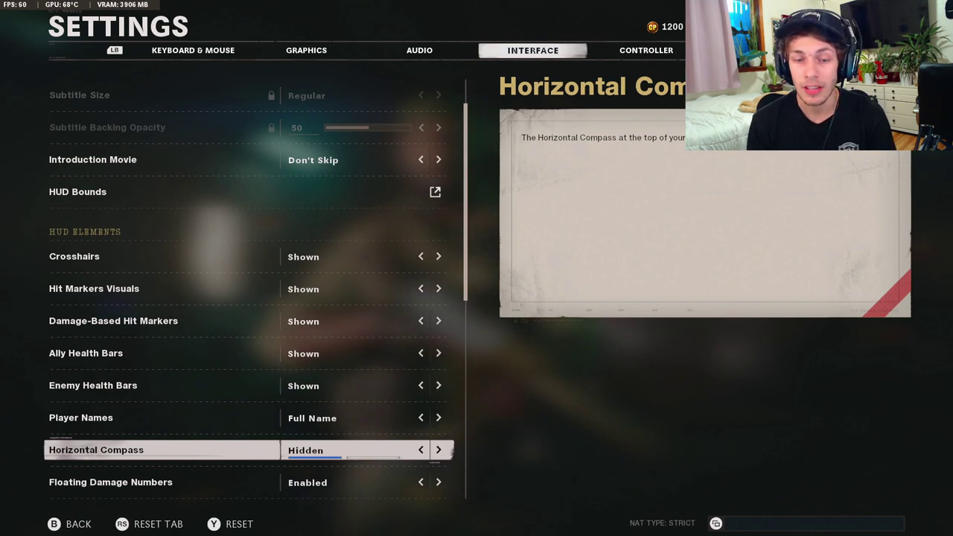
Review the interface settings from Floating Damage Numbers and Zombie Names & Health Bars through the telemetry options to System Clock
{"action": "key", "text": "Down"}
{"action": "key", "text": "Down"}
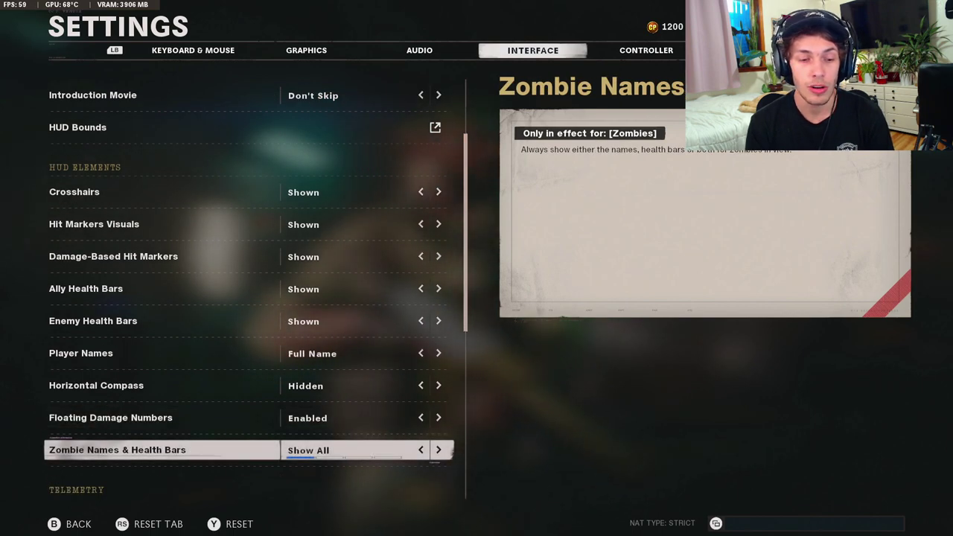
{"action": "key", "text": "Down"}
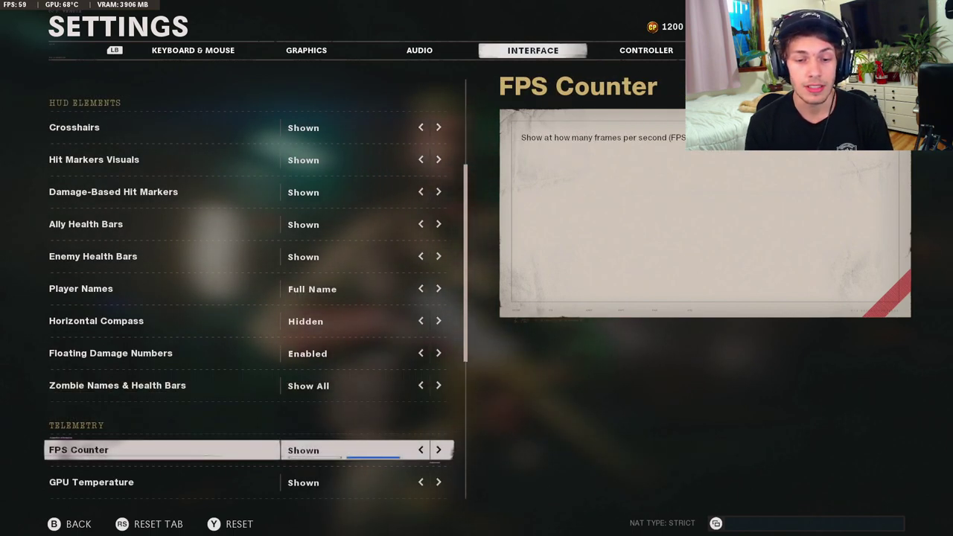
{"action": "key", "text": "Down"}
{"action": "key", "text": "Down"}
{"action": "key", "text": "Down"}
{"action": "key", "text": "Down"}
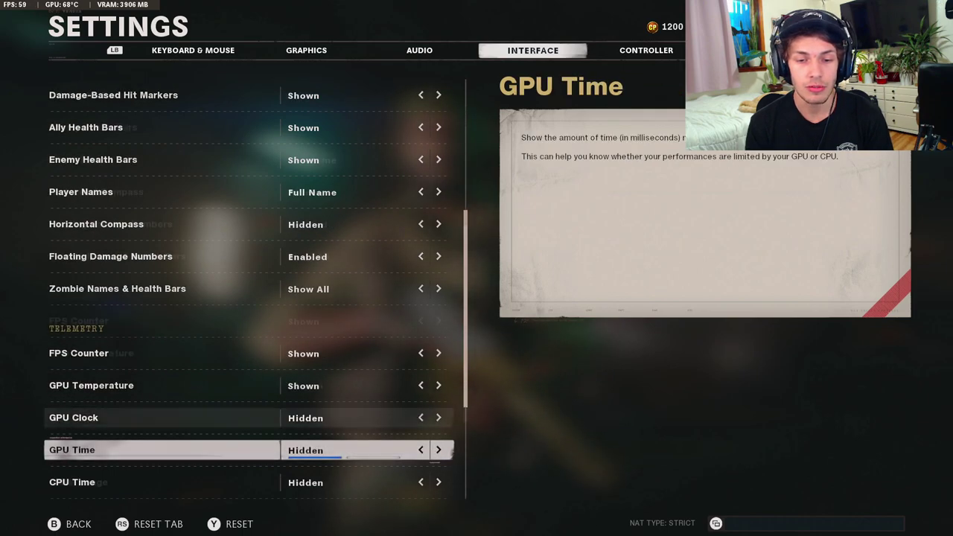
{"action": "key", "text": "Down"}
{"action": "key", "text": "Down"}
{"action": "key", "text": "Down"}
{"action": "key", "text": "Down"}
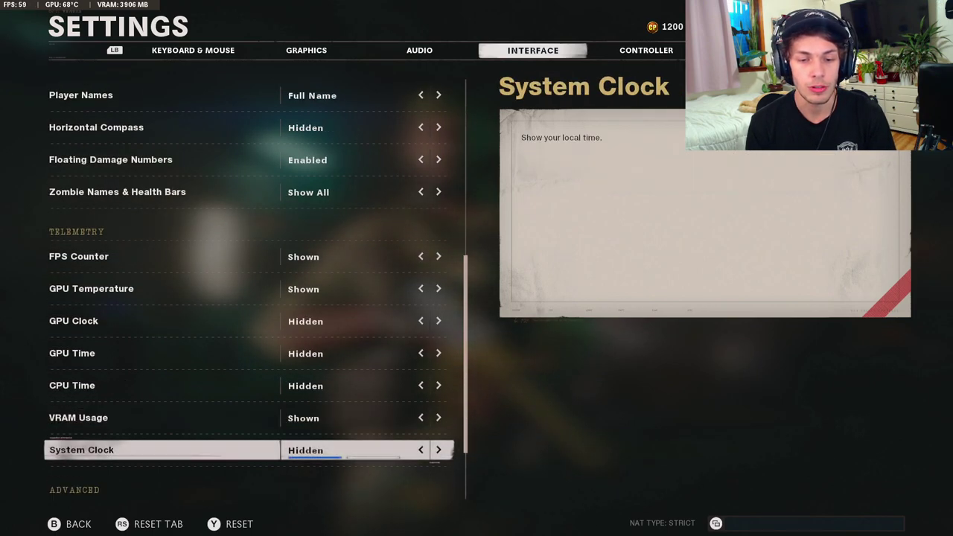
Look back over the interface settings from System Clock to Player Names
{"action": "left_click", "coordinate": [91, 192]}
{"action": "key", "text": "Up"}
{"action": "key", "text": "Up"}
{"action": "key", "text": "Up"}
{"action": "key", "text": "Up"}
{"action": "key", "text": "Up"}
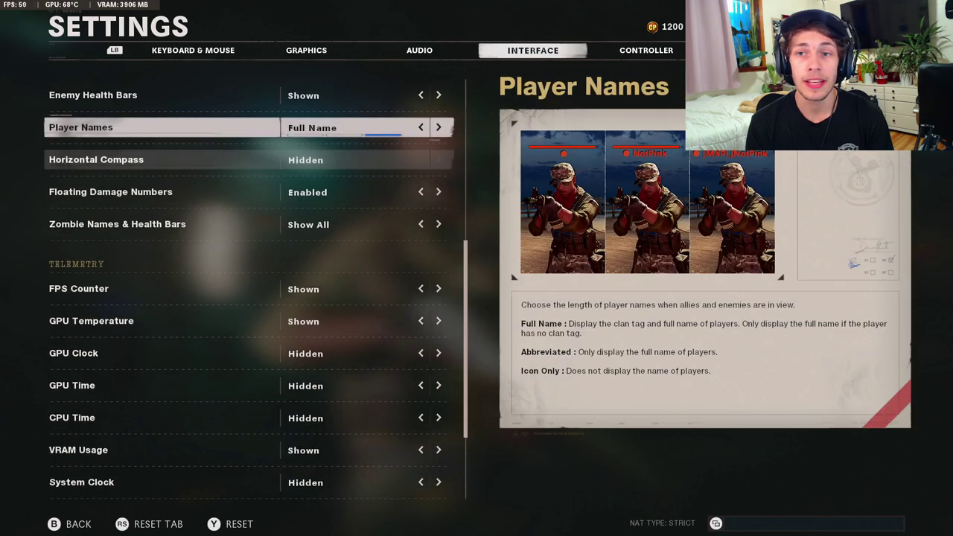
Open the controller settings and examine Horizontal Stick Sensitivity and Vertical Stick Sensitivity
{"action": "key", "text": "e"}
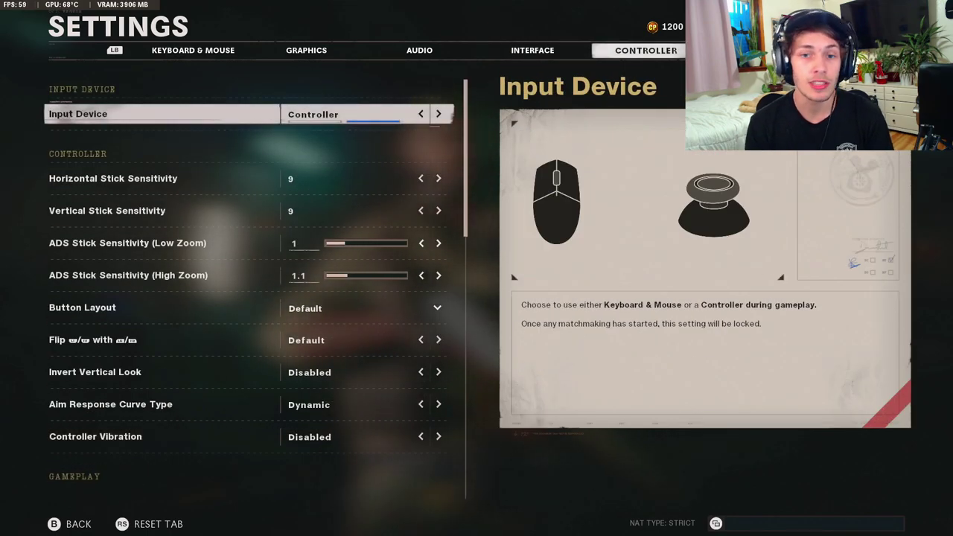
{"action": "key", "text": "Down"}
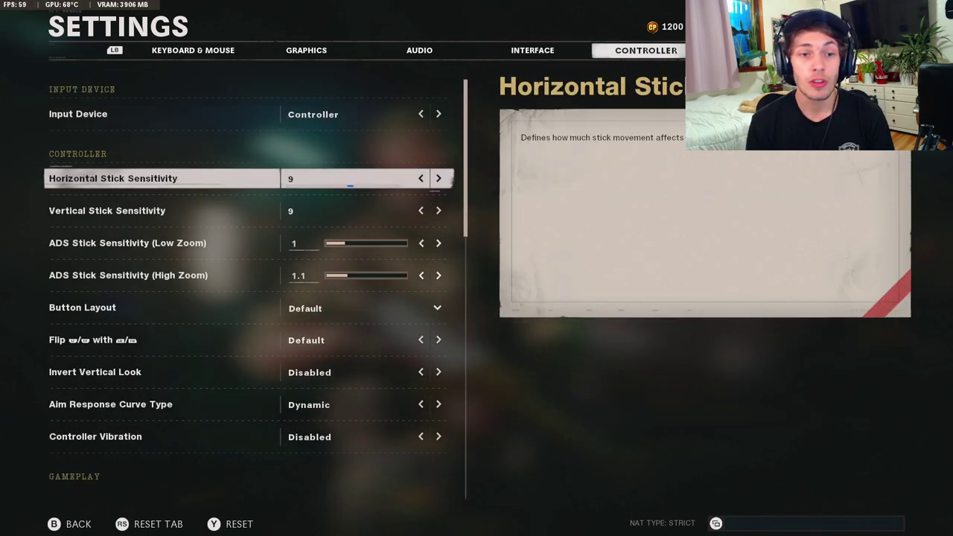
{"action": "key", "text": "Down"}
{"action": "key", "text": "Up"}
{"action": "key", "text": "Down"}
{"action": "key", "text": "Up"}
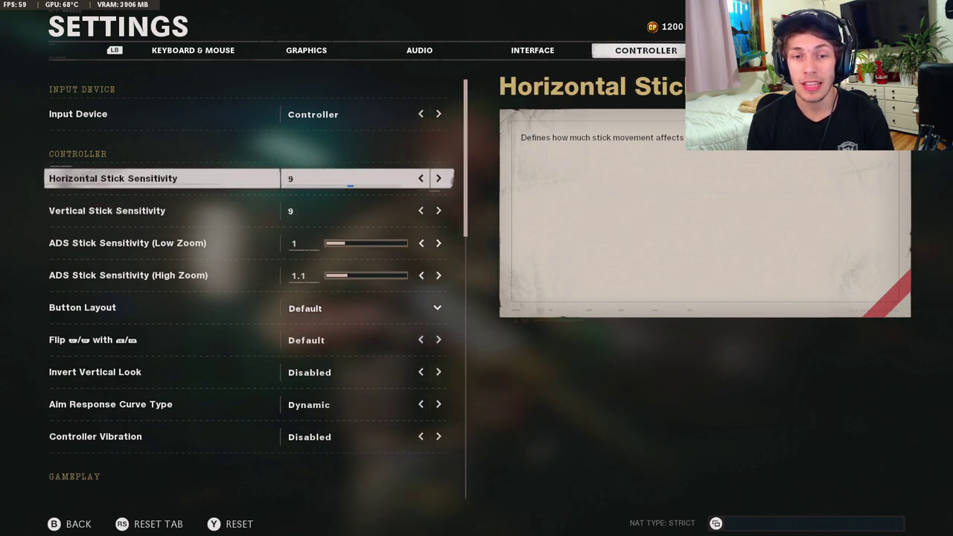
Try Horizontal and Vertical Stick Sensitivity at 10, and return both to 9
{"action": "key", "text": "Right"}
{"action": "key", "text": "Down"}
{"action": "key", "text": "Right"}
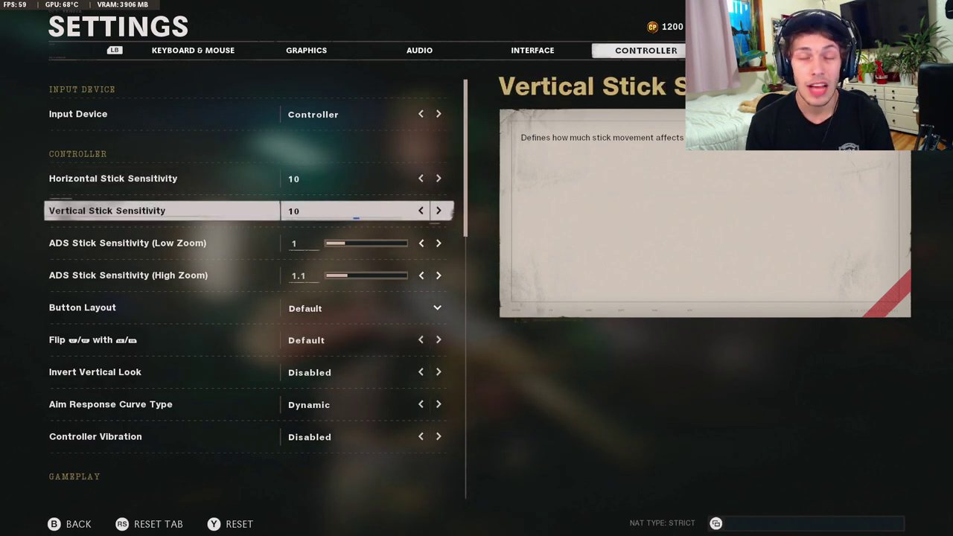
{"action": "key", "text": "Left"}
{"action": "key", "text": "Up"}
{"action": "key", "text": "Left"}
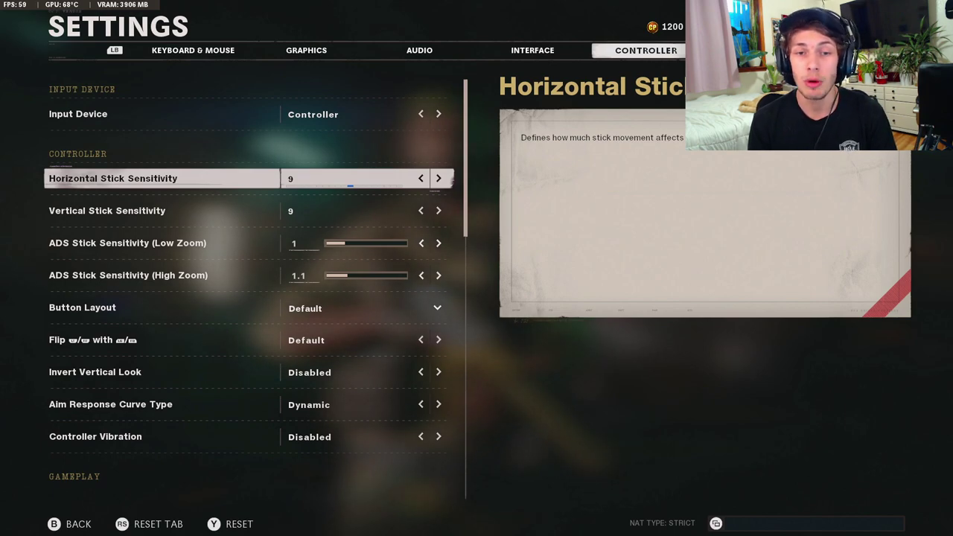
Compare the Horizontal and Vertical Stick Sensitivity settings with ADS Stick Sensitivity (Low Zoom)
{"action": "left_click", "coordinate": [107, 211]}
{"action": "left_click", "coordinate": [128, 243]}
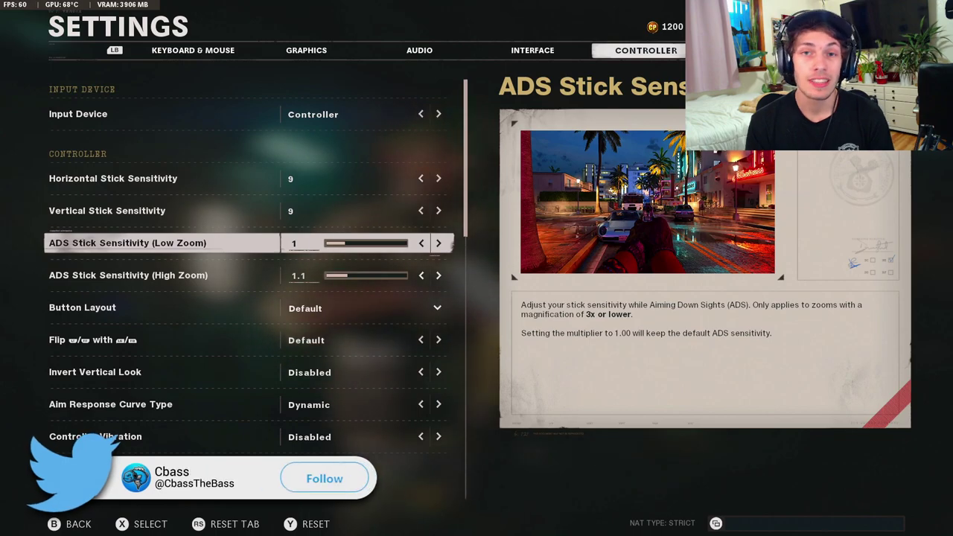
{"action": "left_click", "coordinate": [107, 211]}
{"action": "left_click", "coordinate": [113, 177]}
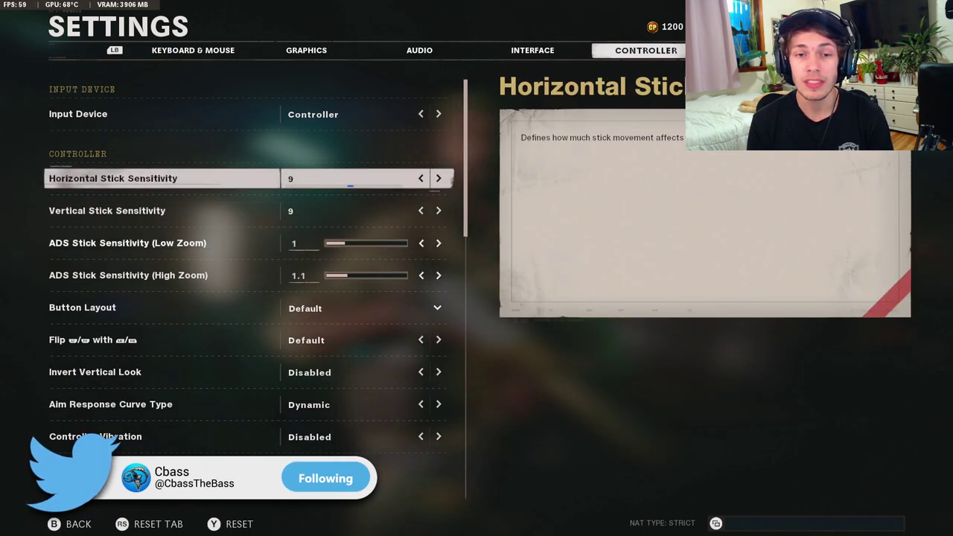
{"action": "key", "text": "Down"}
{"action": "key", "text": "Down"}
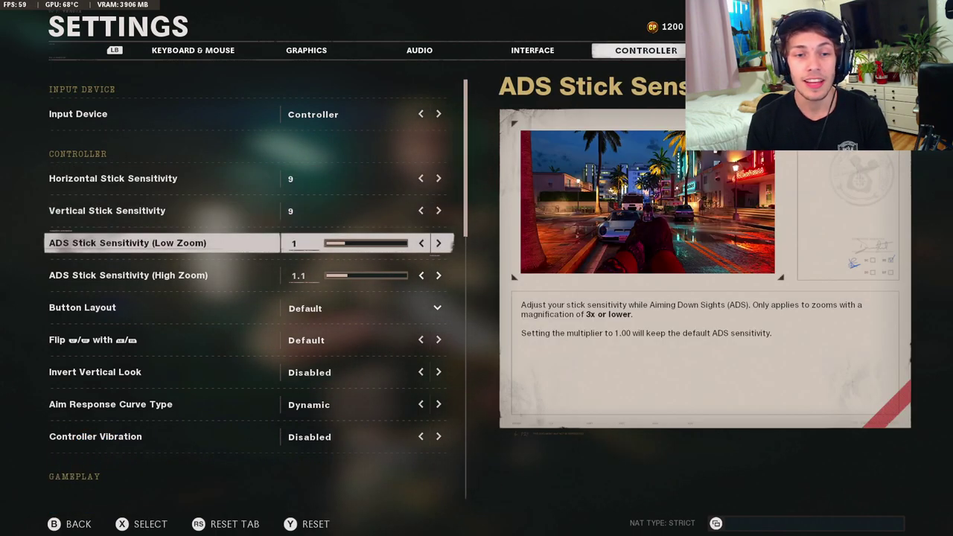
Try ADS Stick Sensitivity (Low Zoom) at 0.70 and compare it with the stick sensitivities
{"action": "key", "text": "Left"}
{"action": "key", "text": "Left"}
{"action": "key", "text": "Left"}
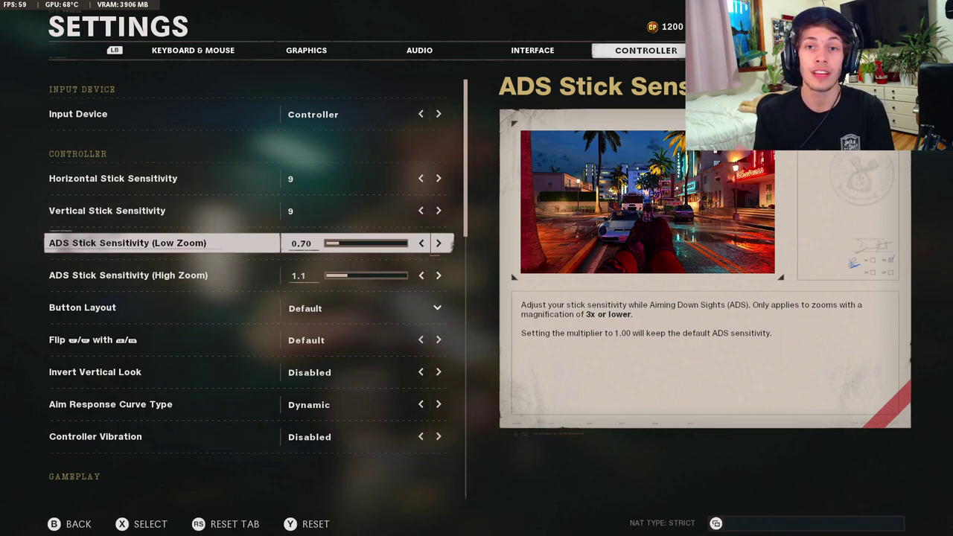
{"action": "key", "text": "Up"}
{"action": "key", "text": "Up"}
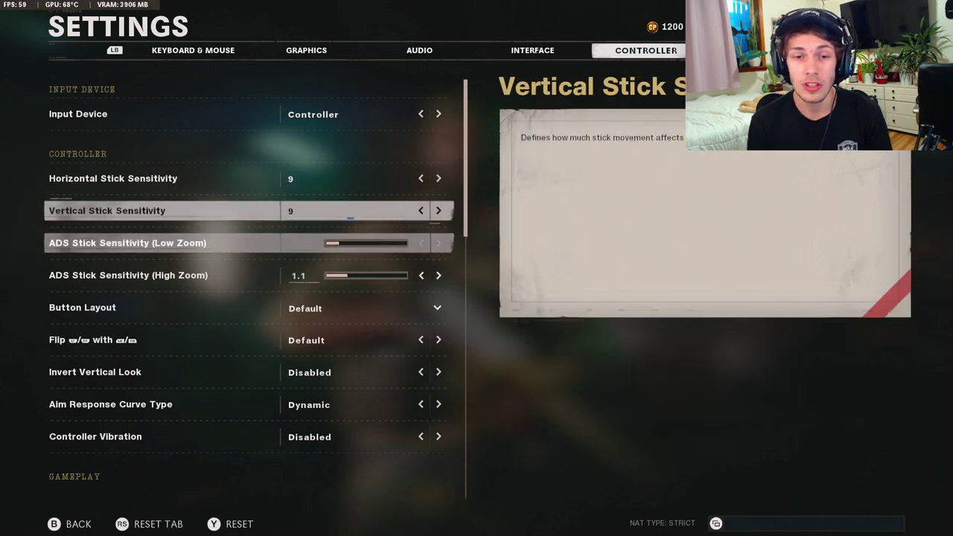
{"action": "key", "text": "Down"}
{"action": "key", "text": "Down"}
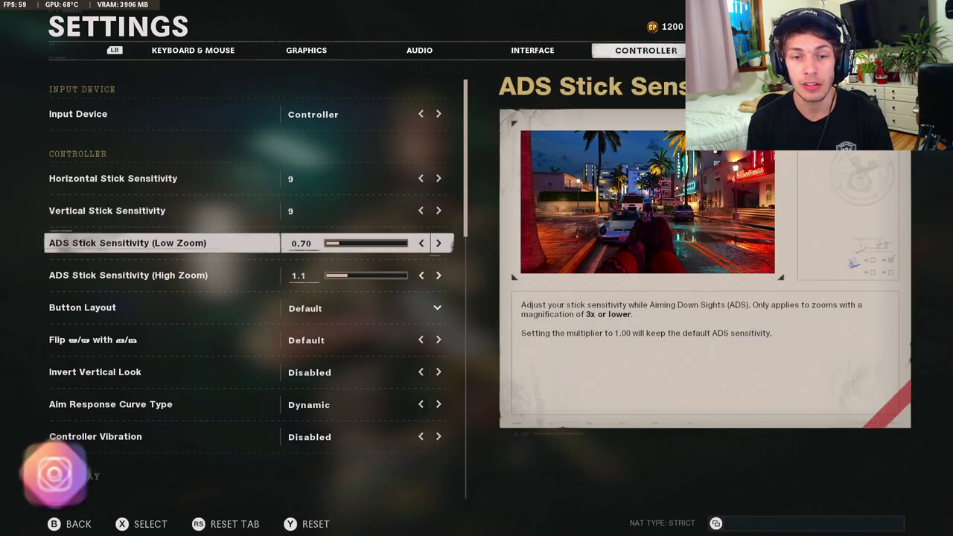
Return ADS Stick Sensitivity (Low Zoom) to 1.00 and look back at Horizontal Stick Sensitivity
{"action": "key", "text": "Right"}
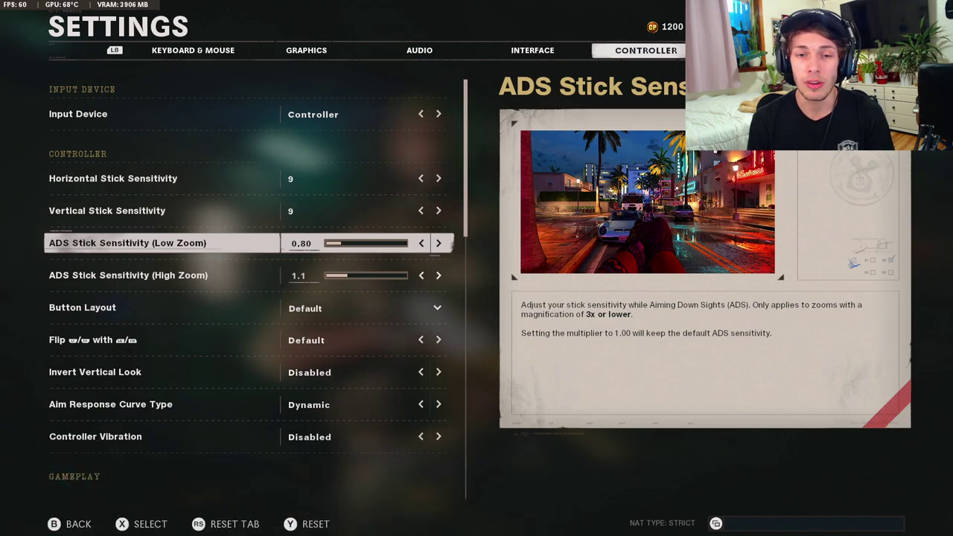
{"action": "key", "text": "Right"}
{"action": "key", "text": "Right"}
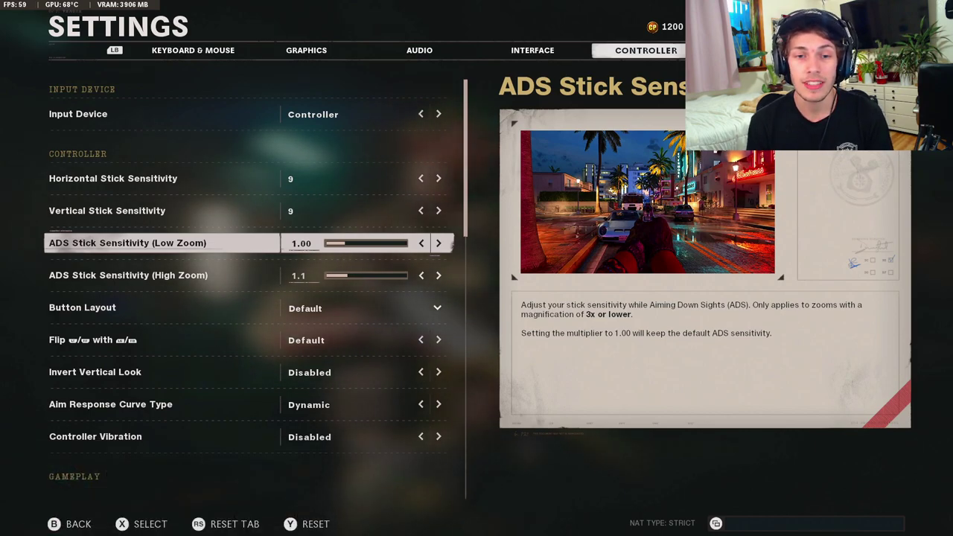
{"action": "key", "text": "Up"}
{"action": "key", "text": "Up"}
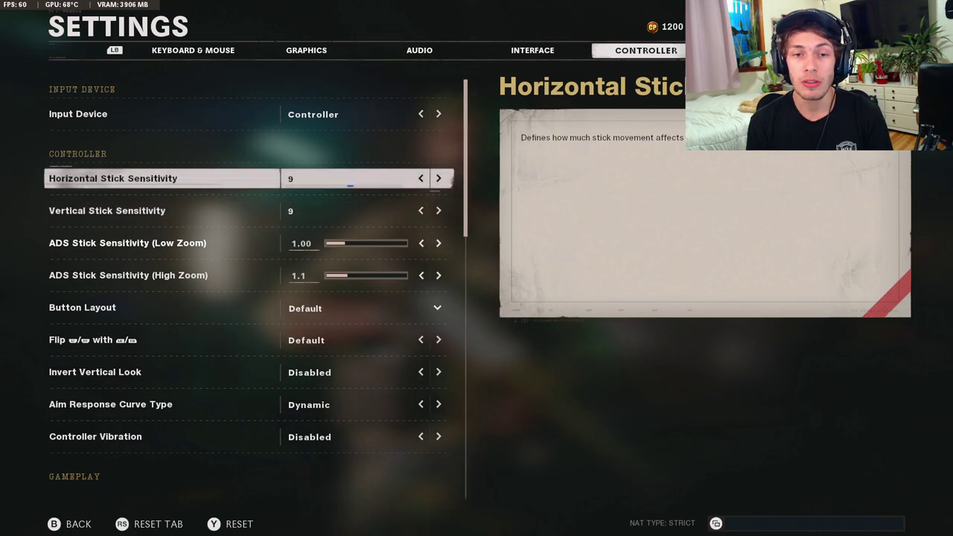
Try ADS Stick Sensitivity (Low Zoom) at 0.90, check it against the stick sensitivities, and set it back to 1.00
{"action": "key", "text": "Down"}
{"action": "key", "text": "Down"}
{"action": "key", "text": "Left"}
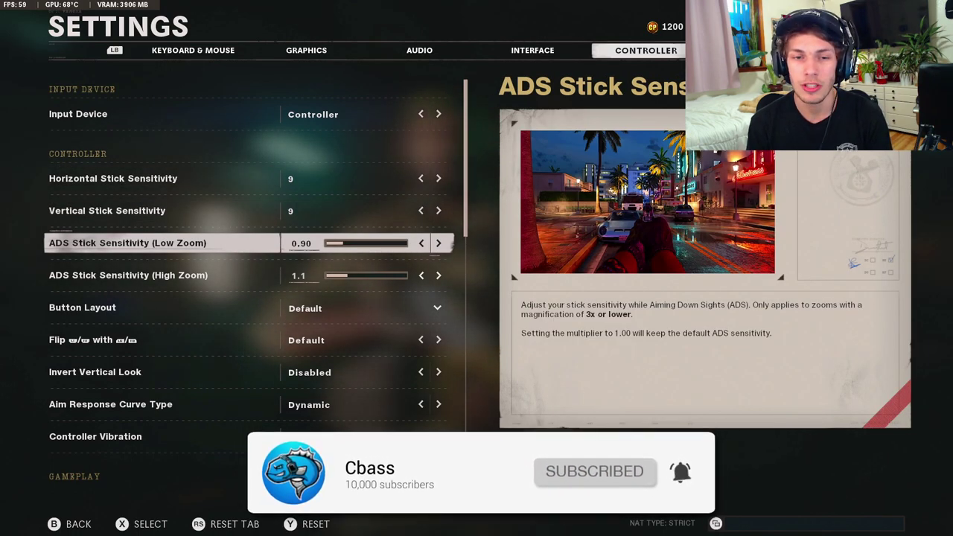
{"action": "key", "text": "Up"}
{"action": "key", "text": "Up"}
{"action": "key", "text": "Up"}
{"action": "key", "text": "Down"}
{"action": "key", "text": "Down"}
{"action": "key", "text": "Down"}
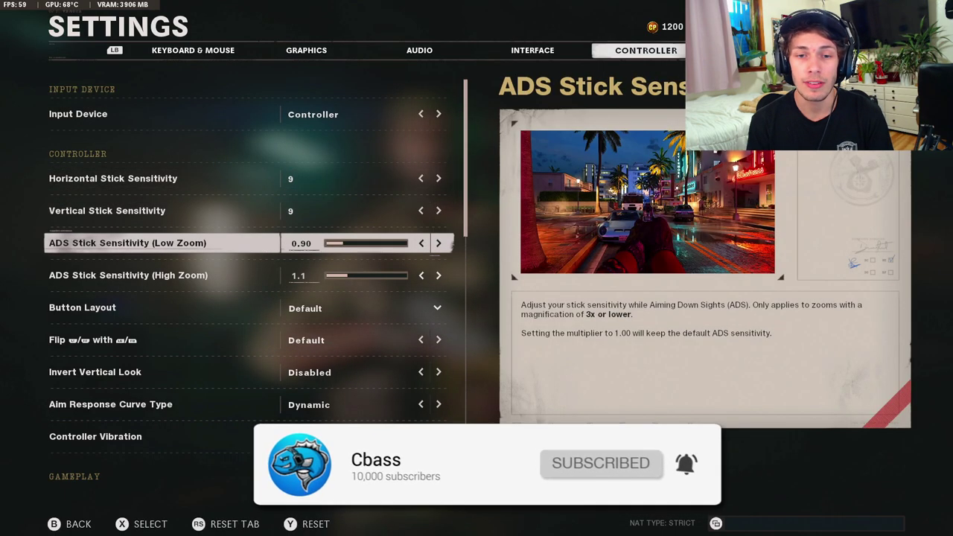
{"action": "key", "text": "Right"}
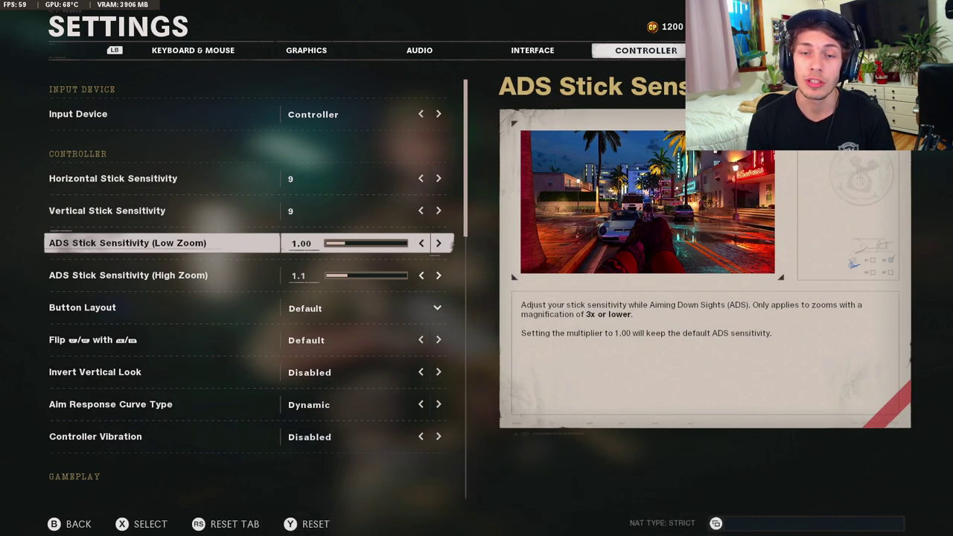
Check ADS Stick Sensitivity (High Zoom) and preview the Tactical option of Button Layout without applying it
{"action": "key", "text": "Down"}
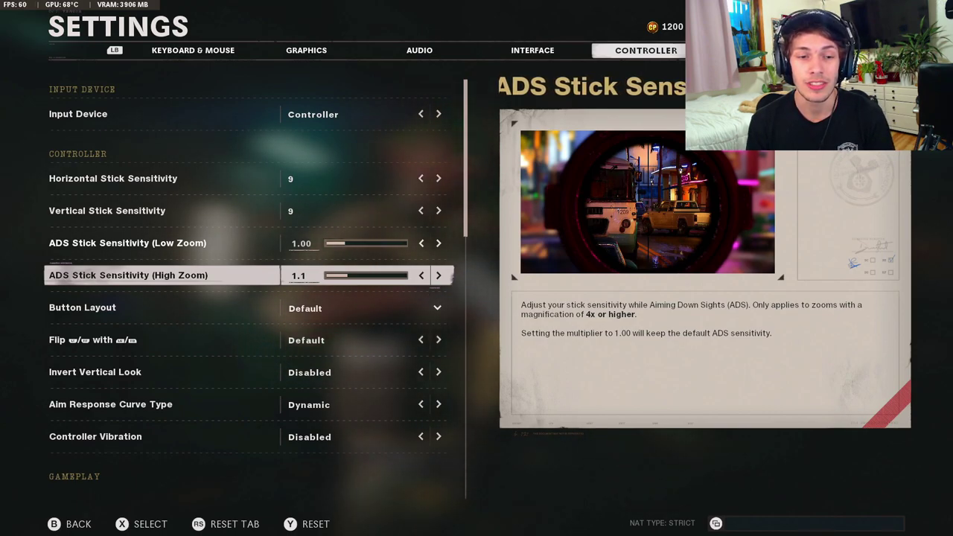
{"action": "key", "text": "Down"}
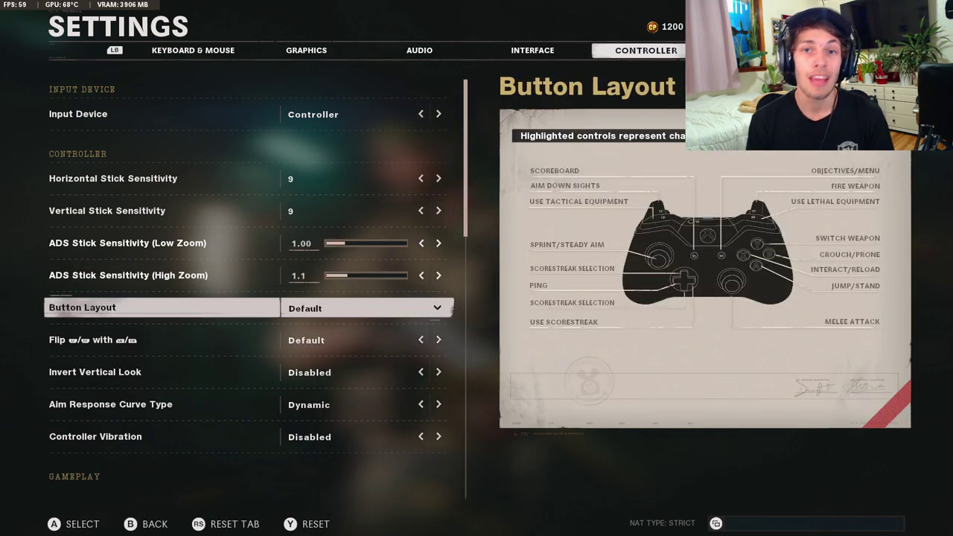
{"action": "key", "text": "Return"}
{"action": "key", "text": "Down"}
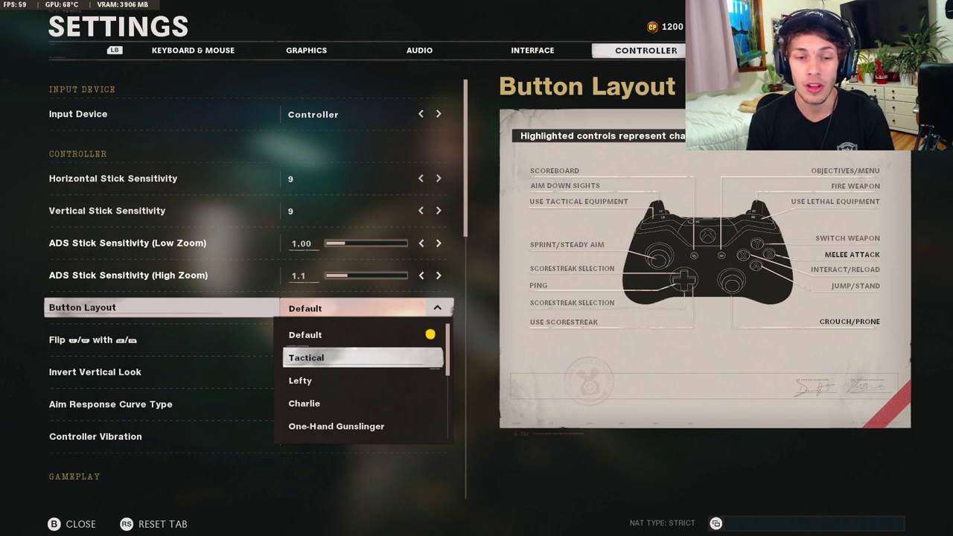
{"action": "key", "text": "Escape"}
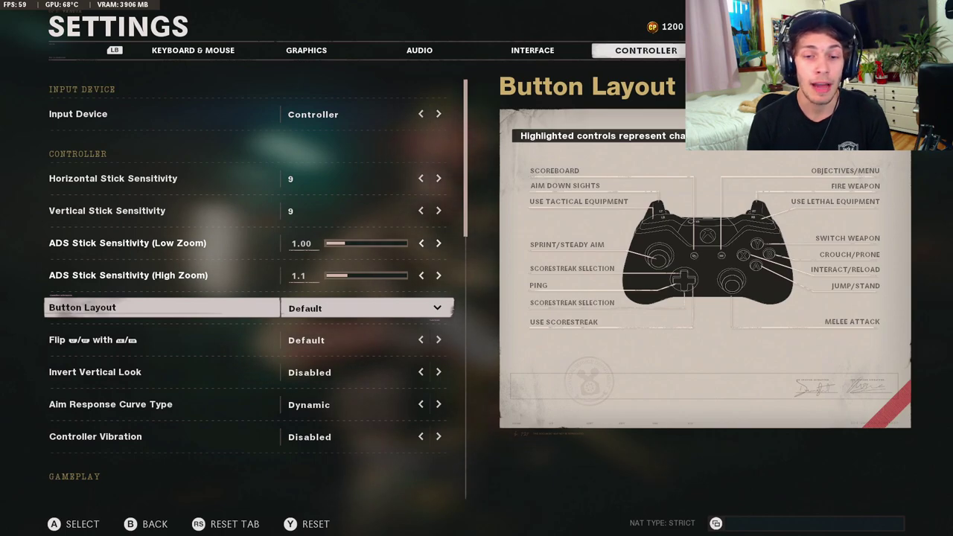
{"action": "key", "text": "Return"}
{"action": "key", "text": "Down"}
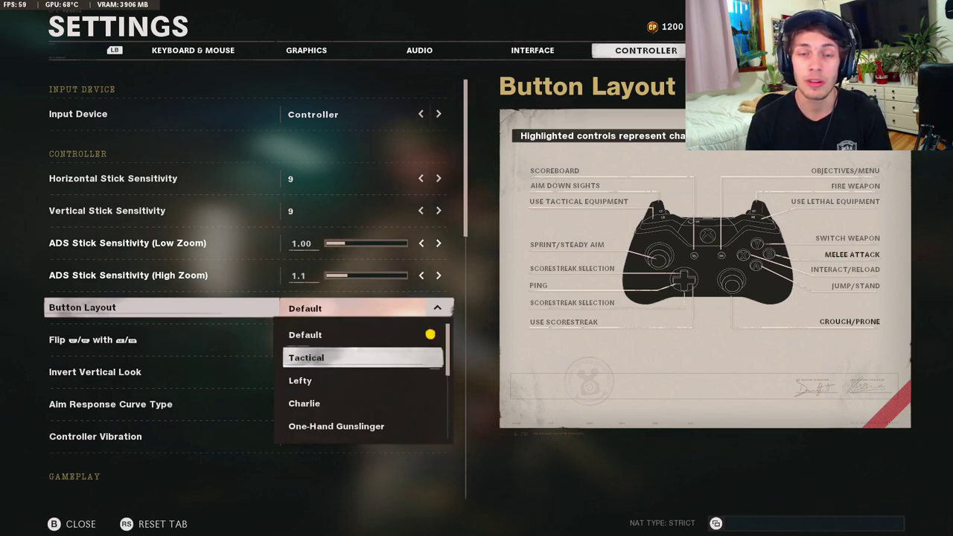
{"action": "key", "text": "Escape"}
Cycle Aim Response Curve Type through Linear and Standard, ending on Dynamic
{"action": "key", "text": "Down"}
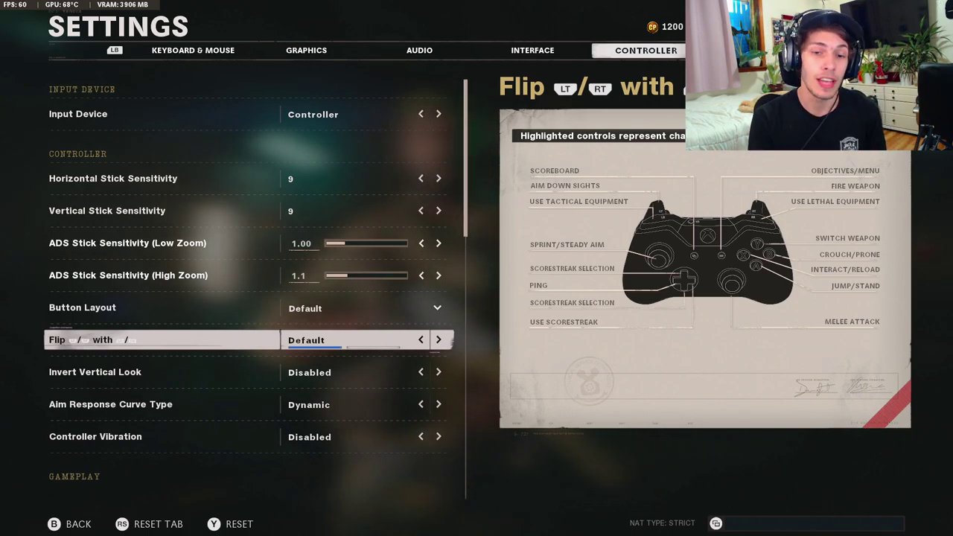
{"action": "left_click", "coordinate": [95, 371]}
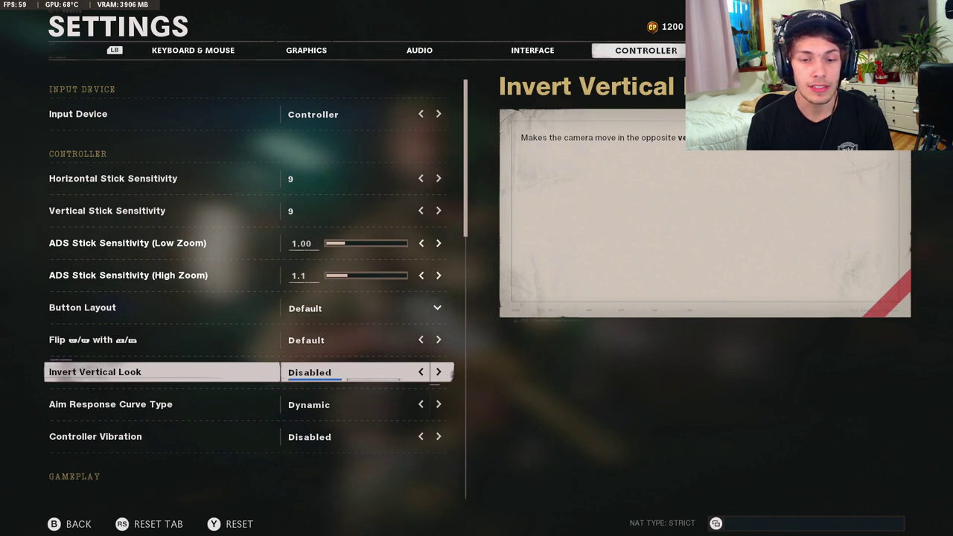
{"action": "left_click", "coordinate": [110, 404]}
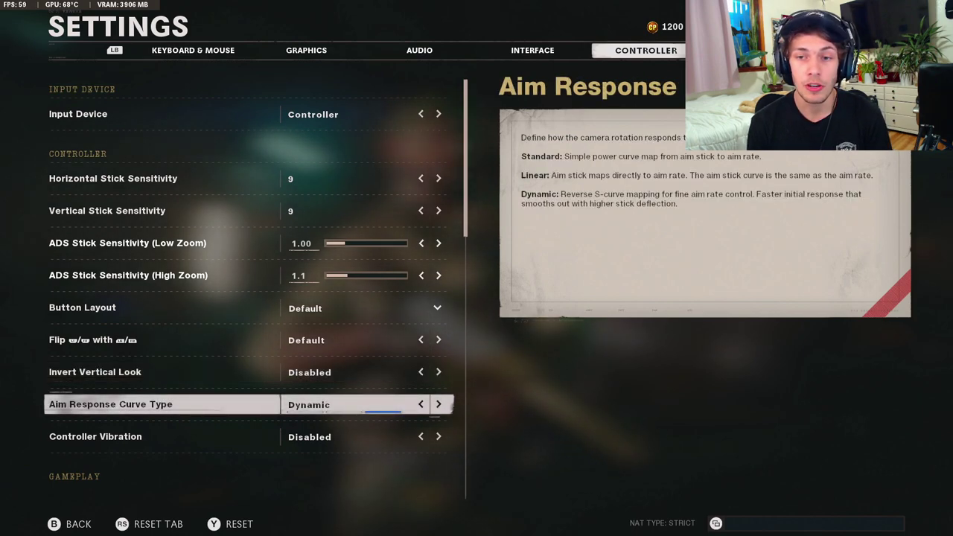
{"action": "key", "text": "Left"}
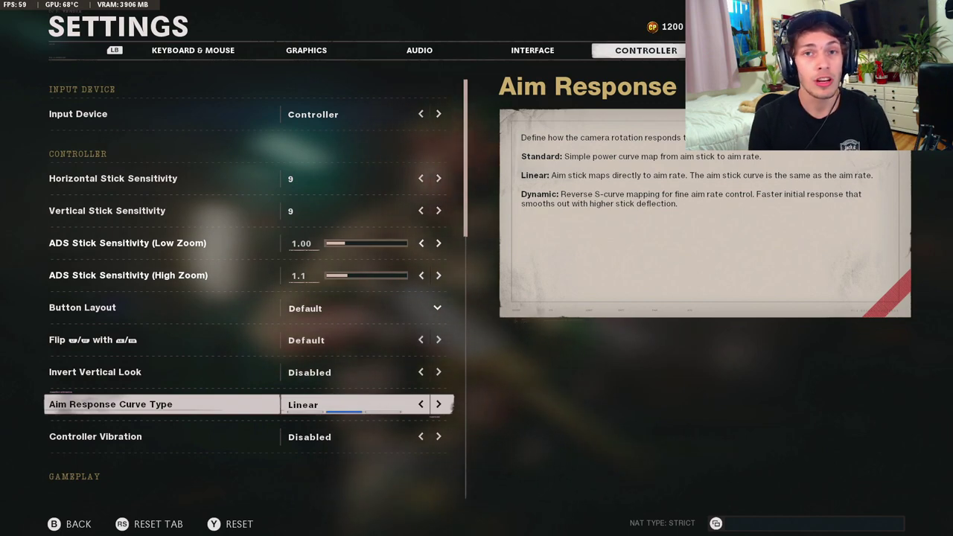
{"action": "key", "text": "Left"}
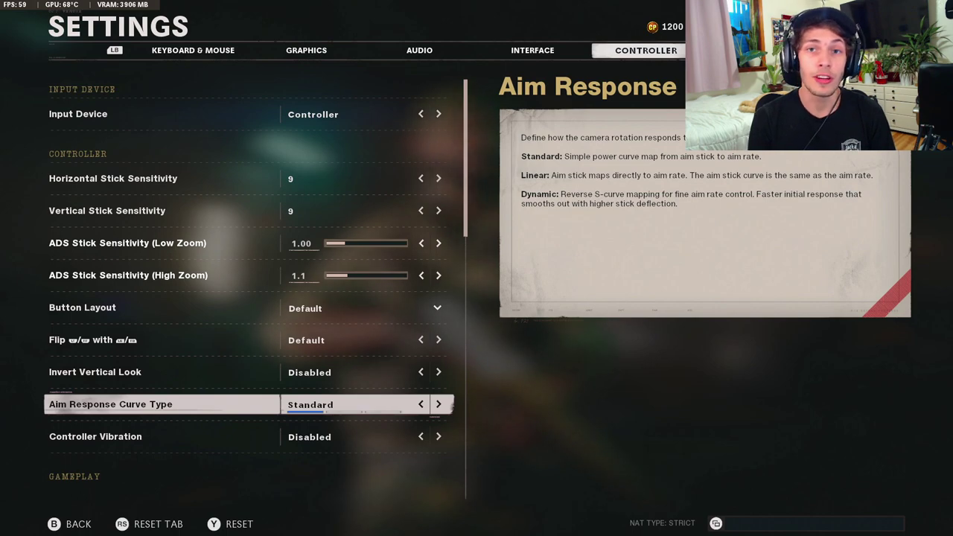
{"action": "key", "text": "Left"}
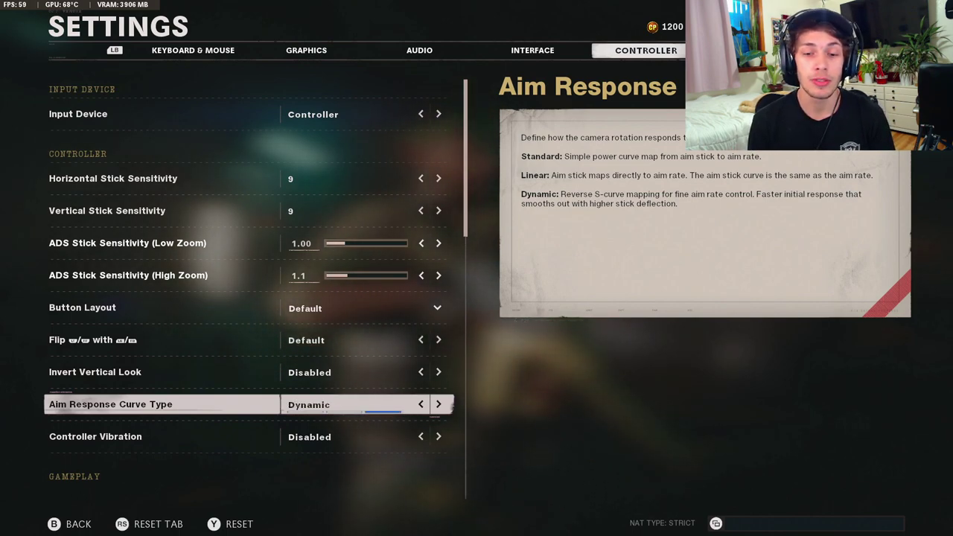
Set Controller Vibration to Enabled
{"action": "left_click", "coordinate": [96, 436]}
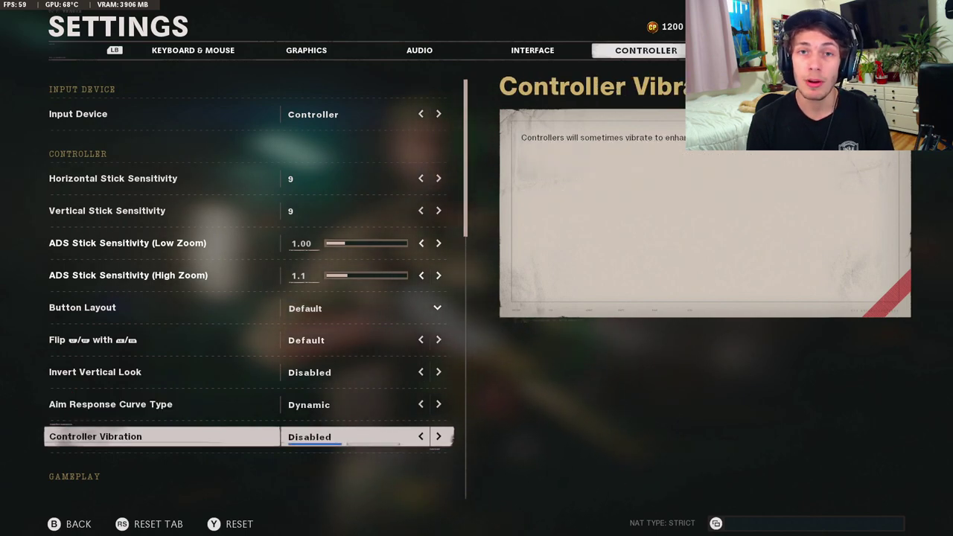
{"action": "key", "text": "Right"}
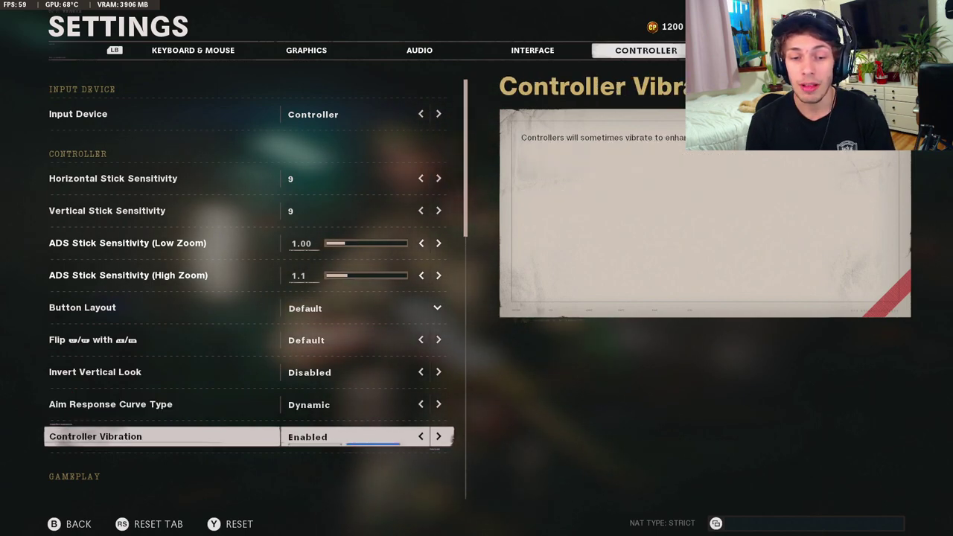
Set Controller Vibration to Disabled and check the Target Aim Assist setting
{"action": "key", "text": "Left"}
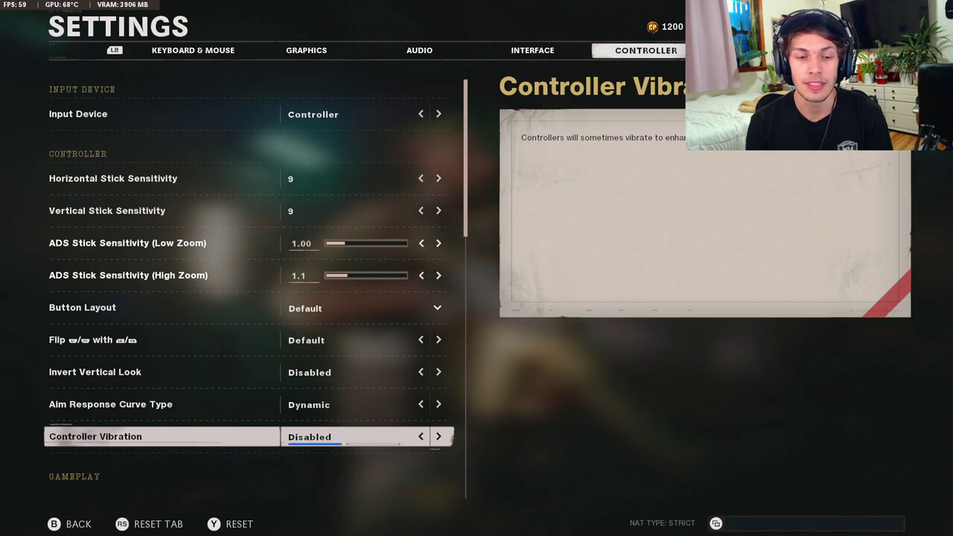
{"action": "key", "text": "Down"}
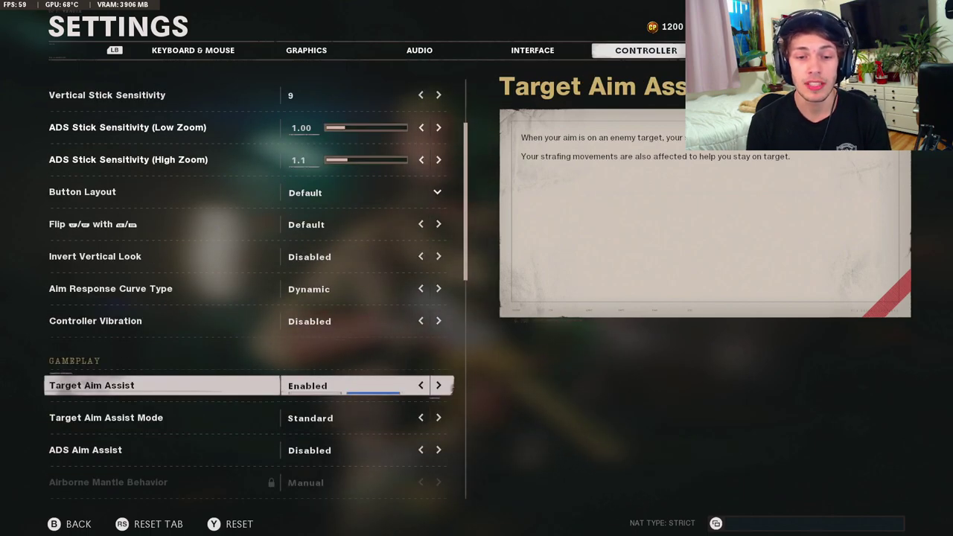
Cycle Target Aim Assist Mode through Focusing and Legacy, ending on Standard
{"action": "key", "text": "Down"}
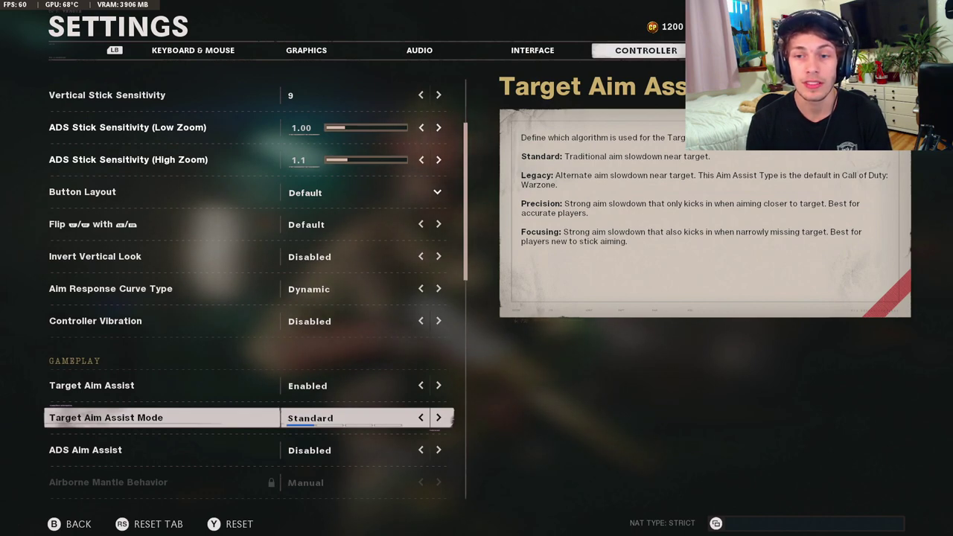
{"action": "key", "text": "Right"}
{"action": "key", "text": "Right"}
{"action": "key", "text": "Right"}
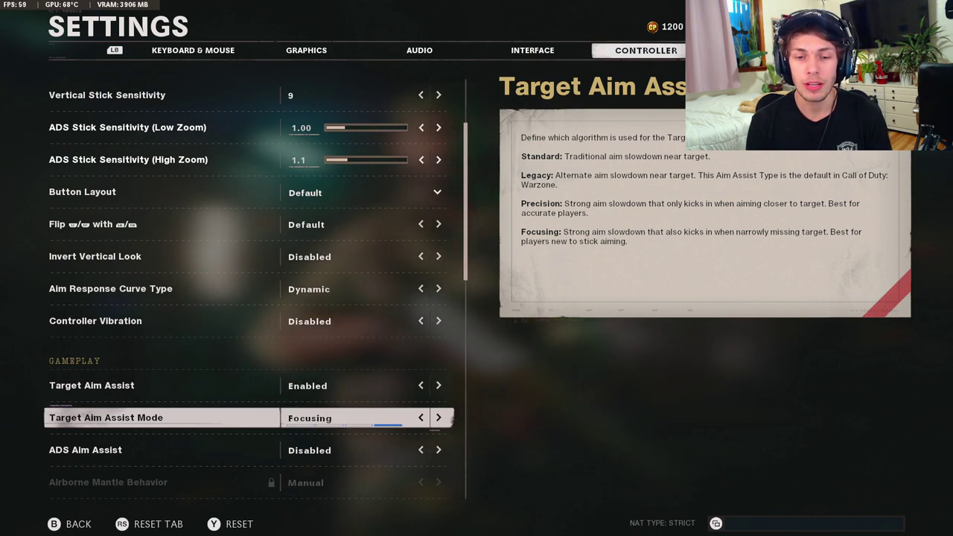
{"action": "key", "text": "Left"}
{"action": "key", "text": "Right"}
{"action": "key", "text": "Right"}
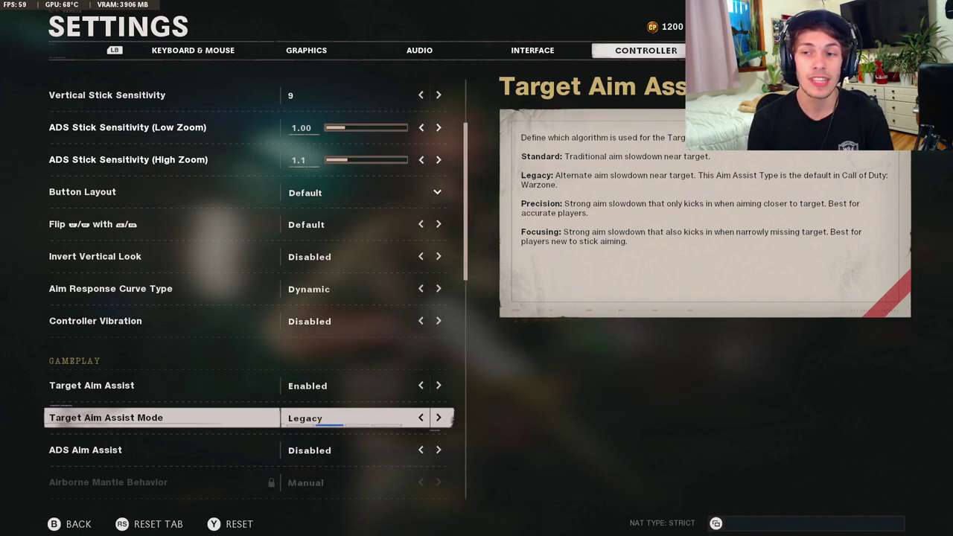
{"action": "key", "text": "Left"}
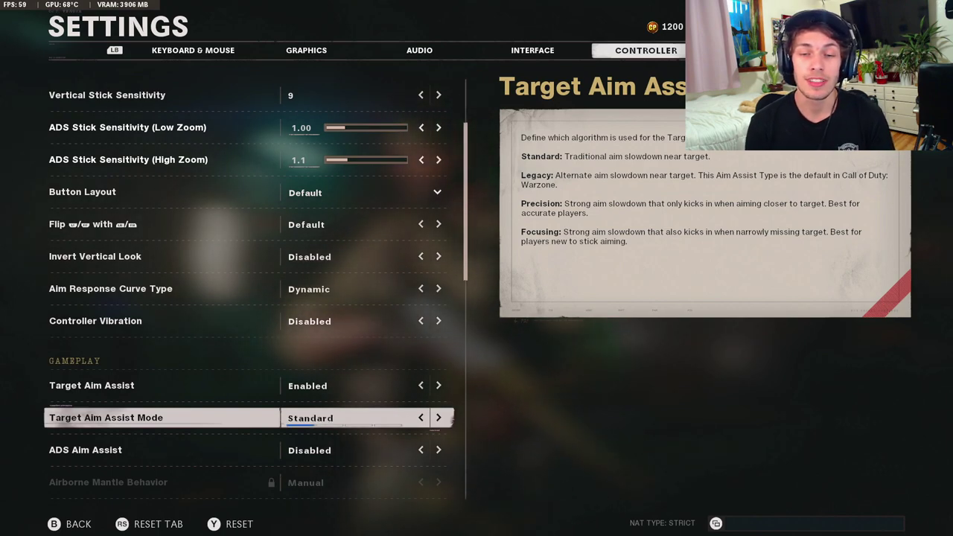
Review the ADS Aim Assist, mantle, Aim Down Sight, Steady Aim, Armor and Attack Vehicle Control Mode settings
{"action": "key", "text": "Down"}
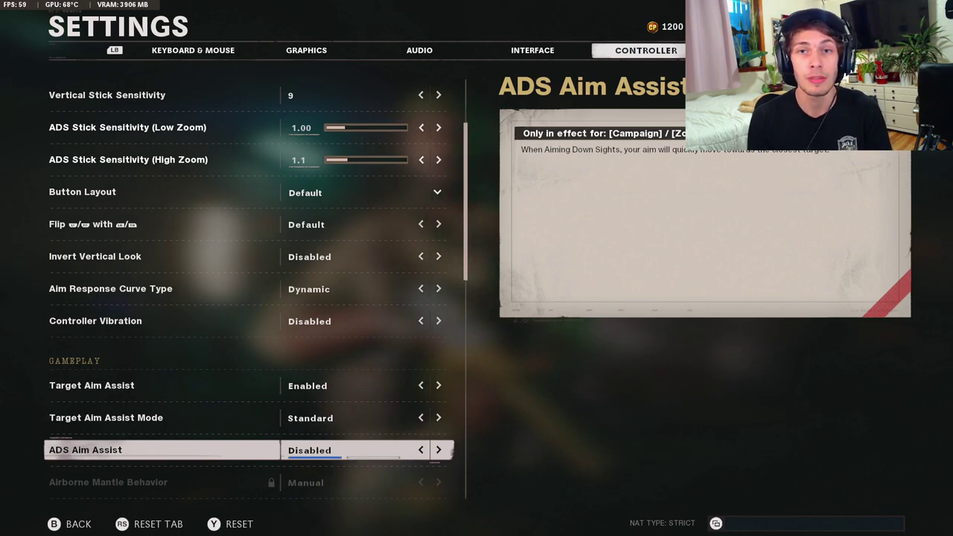
{"action": "key", "text": "Down"}
{"action": "key", "text": "Down"}
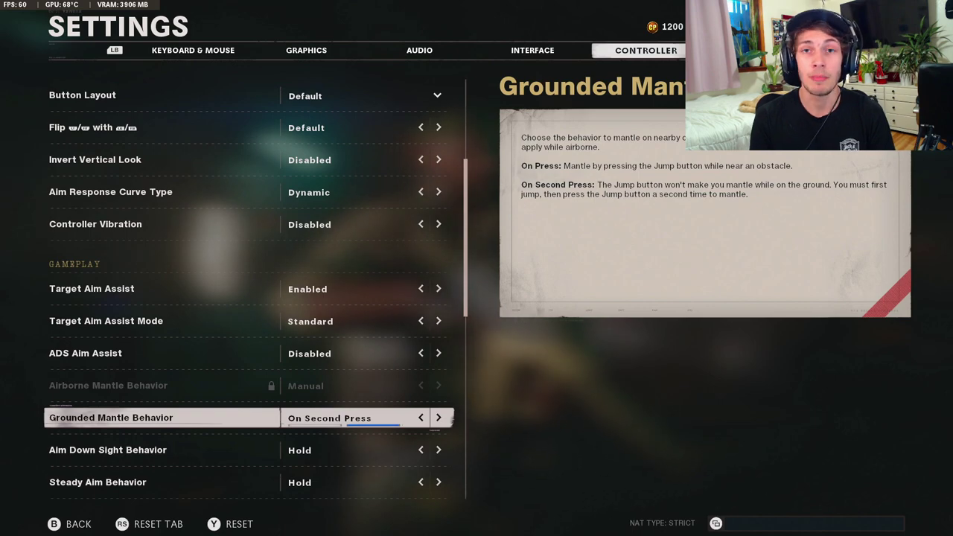
{"action": "left_click", "coordinate": [107, 450]}
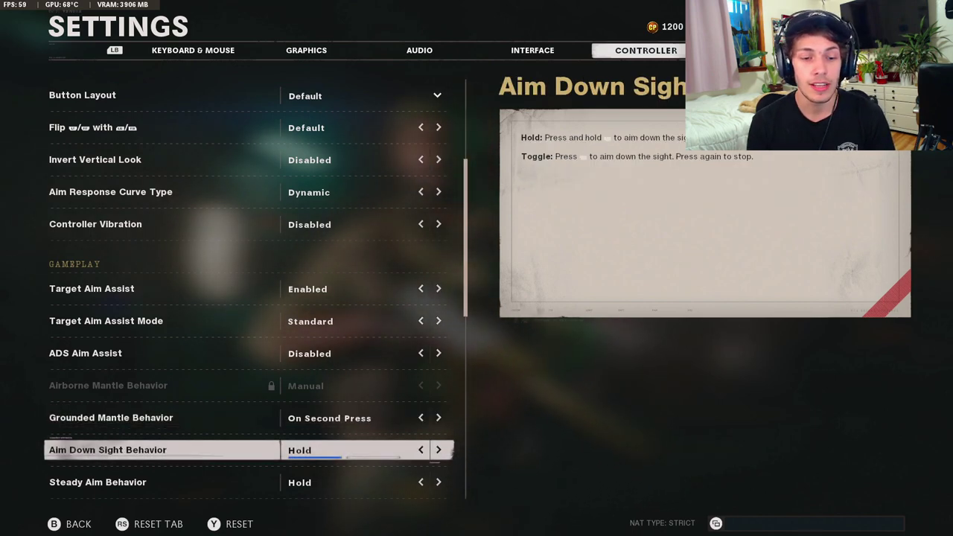
{"action": "key", "text": "Down"}
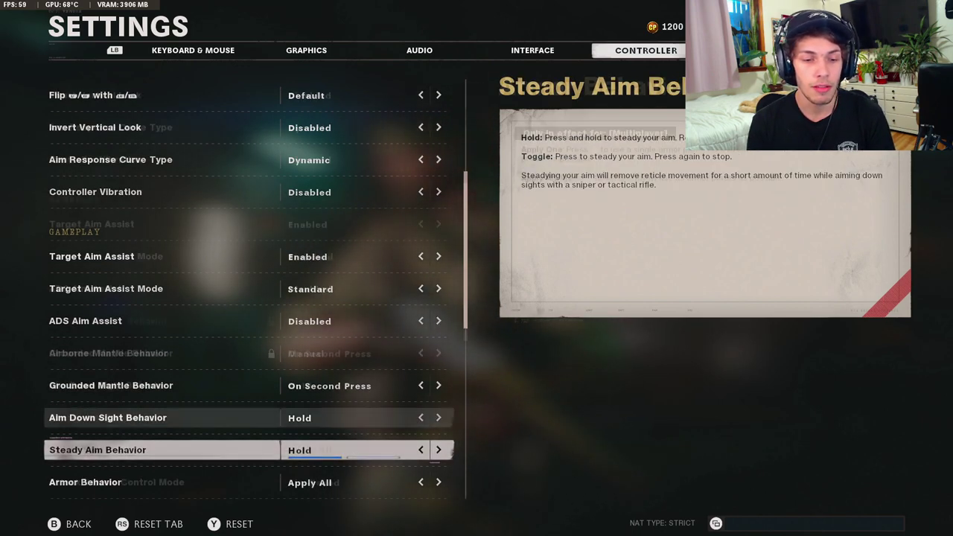
{"action": "key", "text": "Down"}
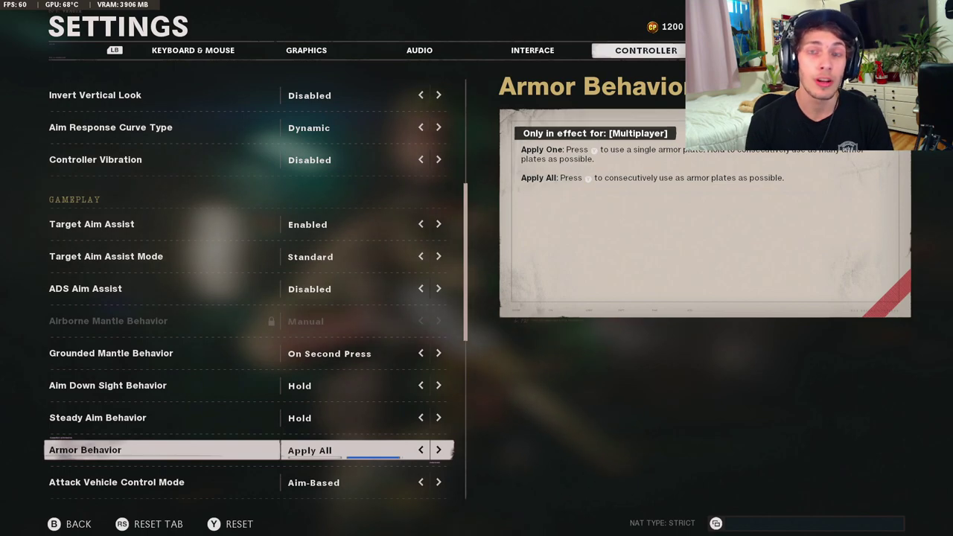
{"action": "key", "text": "Down"}
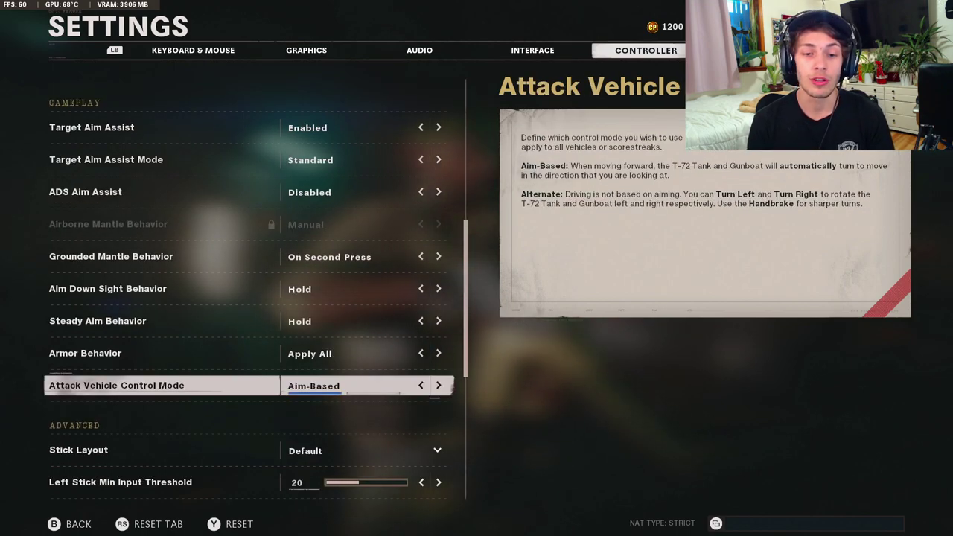
Check Stick Layout and compare the Min Input Thresholds of the left and right sticks
{"action": "key", "text": "Down"}
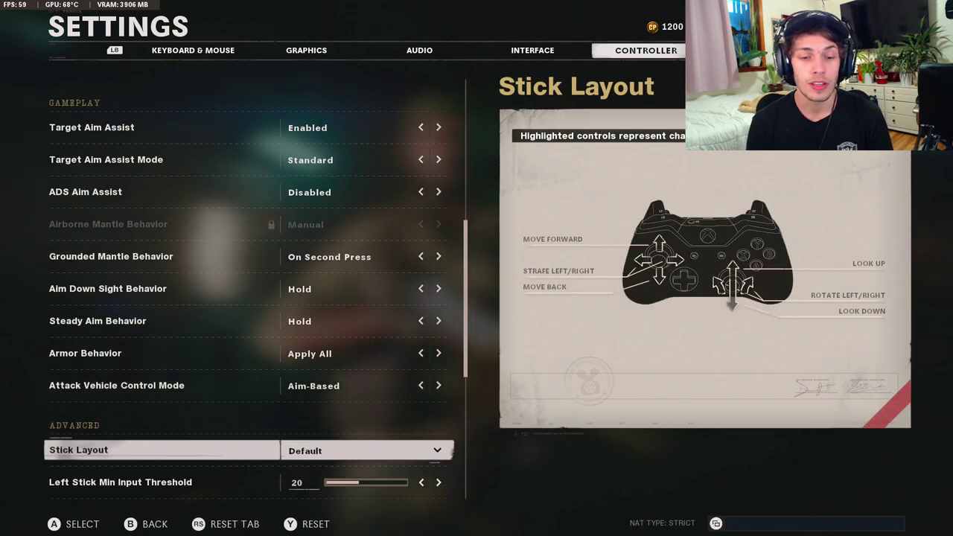
{"action": "key", "text": "Down"}
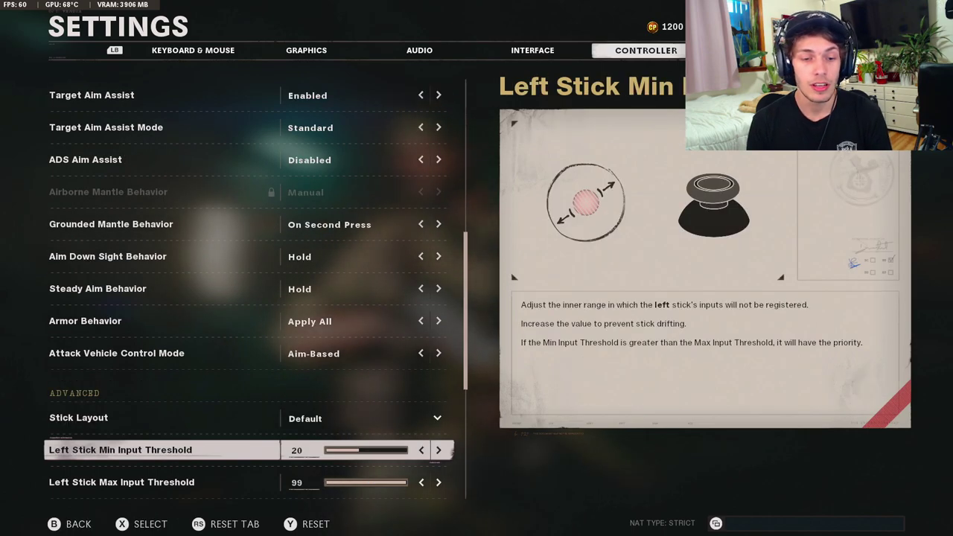
{"action": "key", "text": "Down"}
{"action": "key", "text": "Down"}
{"action": "key", "text": "Down"}
{"action": "key", "text": "Up"}
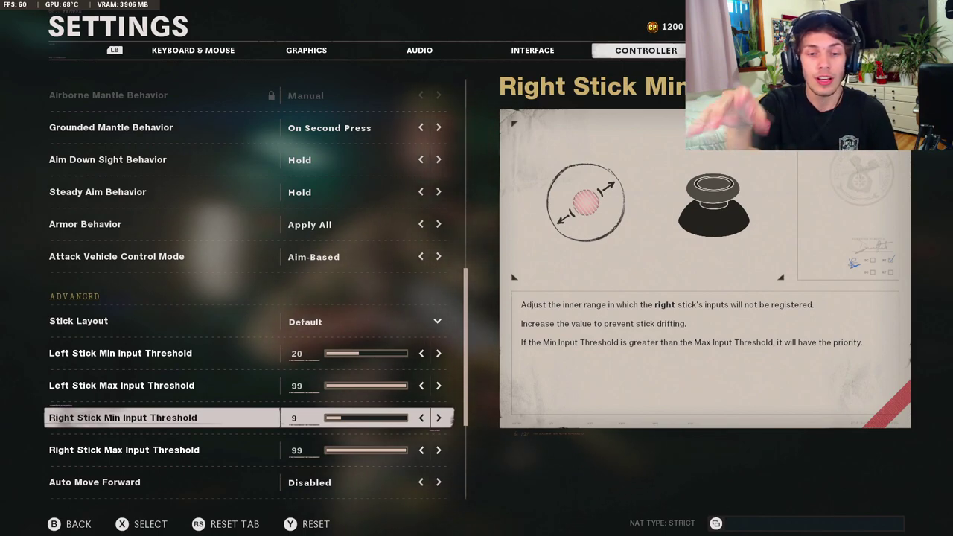
{"action": "key", "text": "Up"}
{"action": "key", "text": "Up"}
{"action": "key", "text": "Down"}
{"action": "key", "text": "Down"}
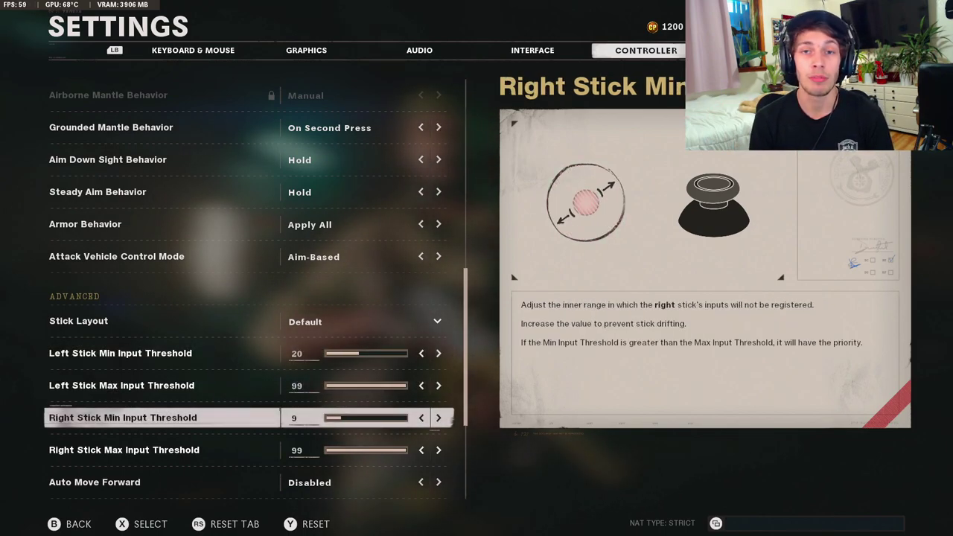
{"action": "key", "text": "Up"}
{"action": "key", "text": "Up"}
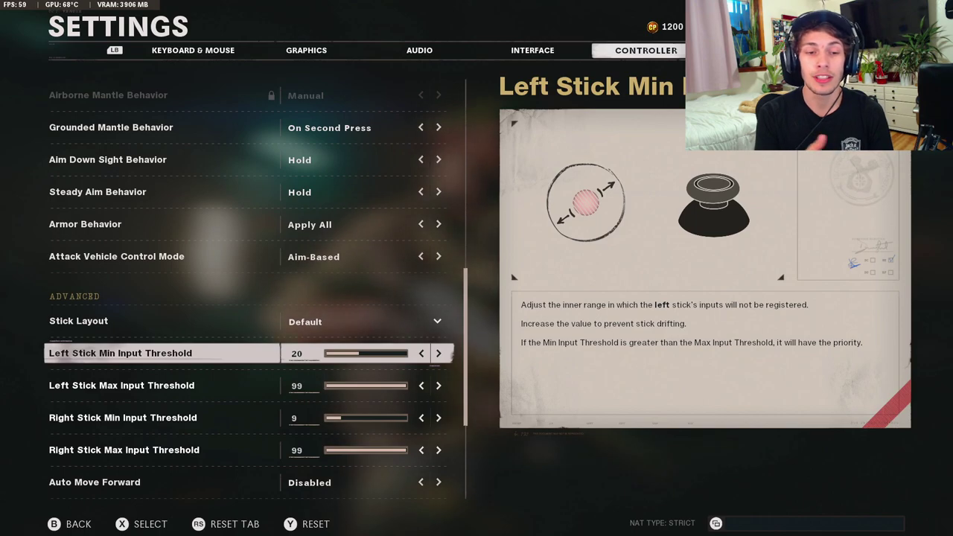
{"action": "key", "text": "Down"}
{"action": "key", "text": "Down"}
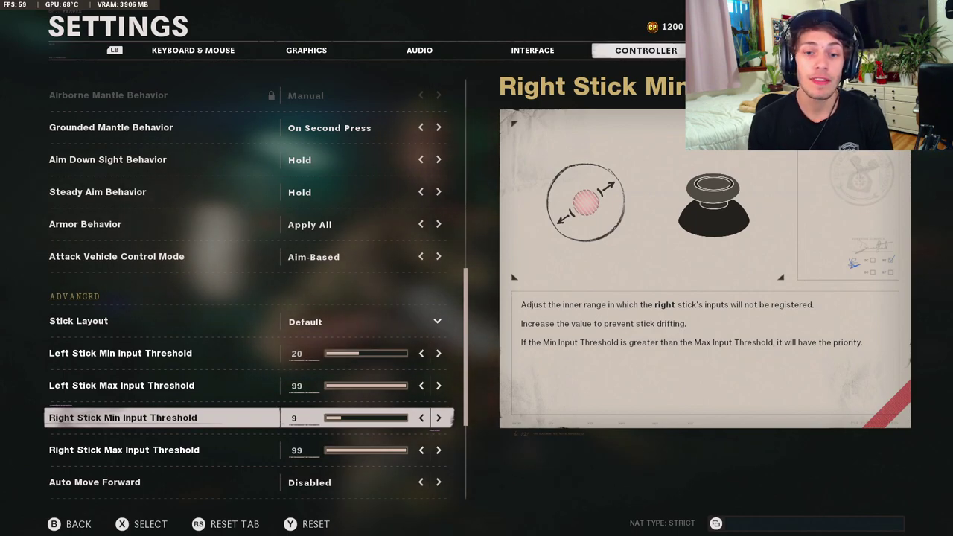
{"action": "key", "text": "Up"}
{"action": "key", "text": "Up"}
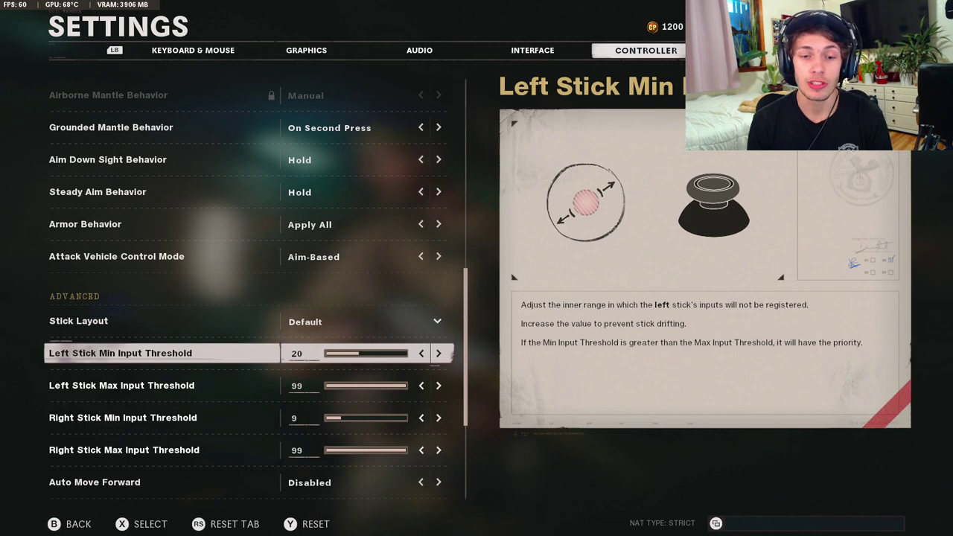
Check the Max Input Thresholds of both sticks alongside their minimum thresholds
{"action": "key", "text": "Down"}
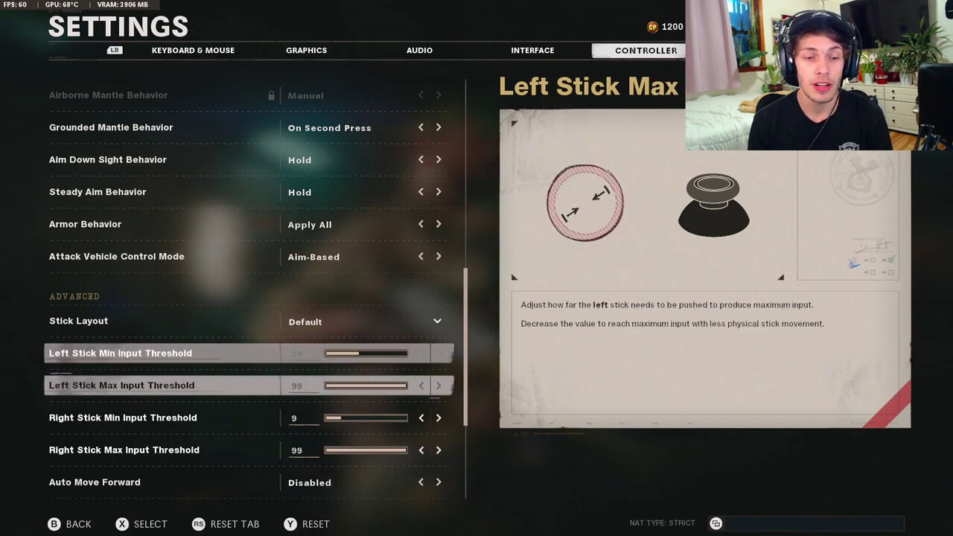
{"action": "key", "text": "Down"}
{"action": "key", "text": "Down"}
{"action": "key", "text": "Up"}
{"action": "key", "text": "Up"}
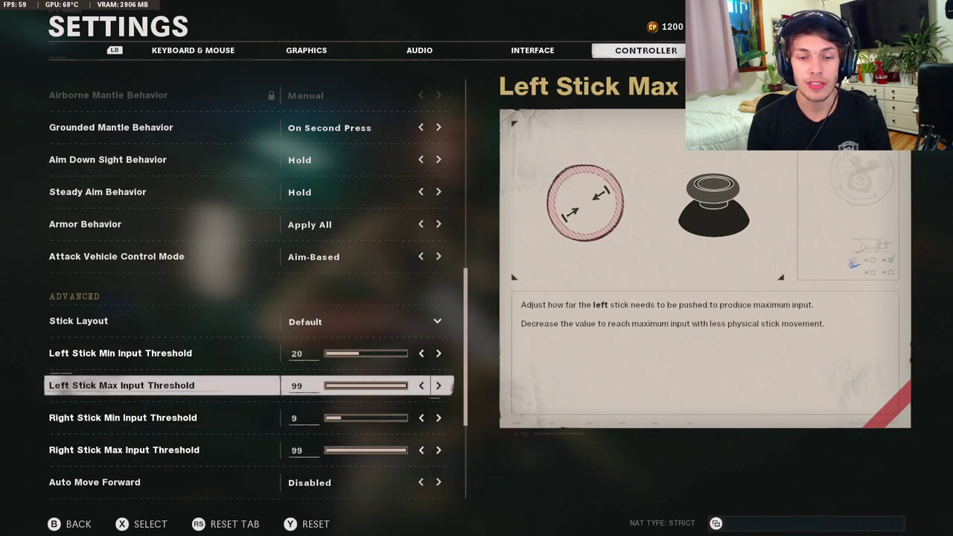
{"action": "key", "text": "Down"}
{"action": "key", "text": "Down"}
{"action": "key", "text": "Up"}
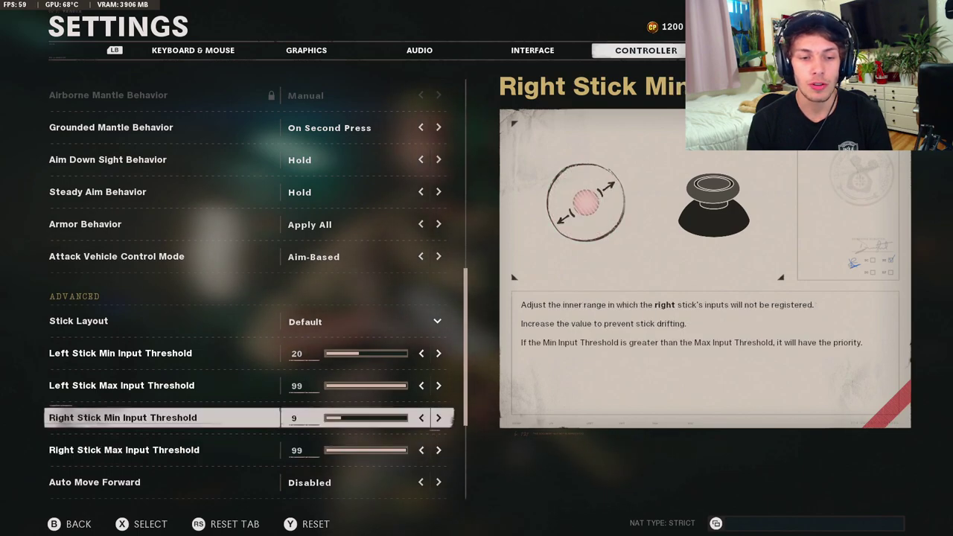
{"action": "key", "text": "Up"}
{"action": "key", "text": "Up"}
{"action": "key", "text": "Down"}
{"action": "key", "text": "Down"}
{"action": "key", "text": "Down"}
Check the auto movement, sprint, parachute and equipment settings, and set Interact/Reload Behavior to Tap to Reload
{"action": "key", "text": "Down"}
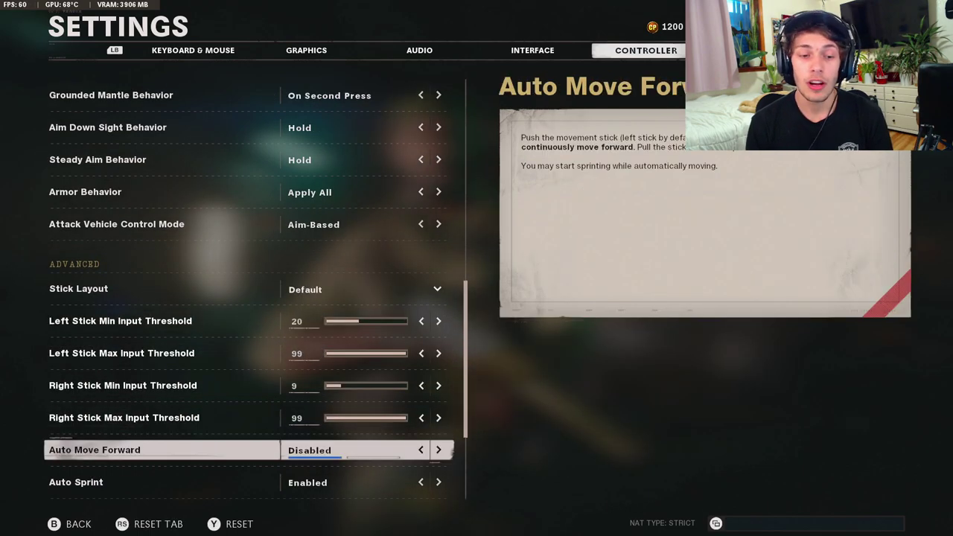
{"action": "key", "text": "Down"}
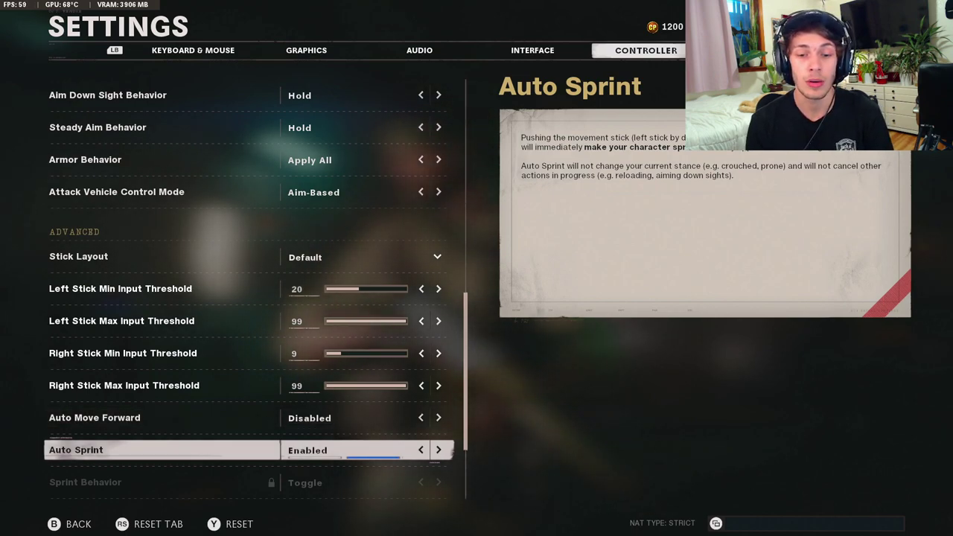
{"action": "key", "text": "Down"}
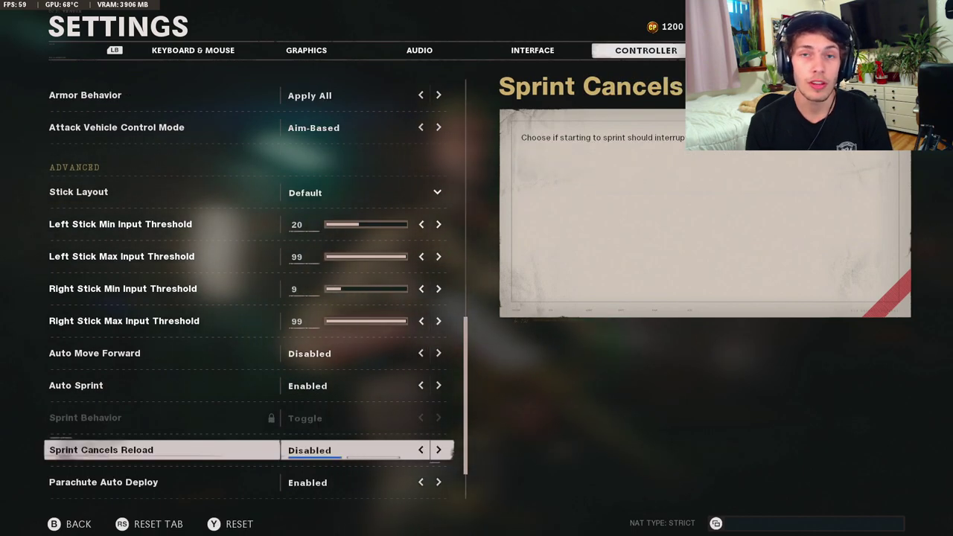
{"action": "key", "text": "Down"}
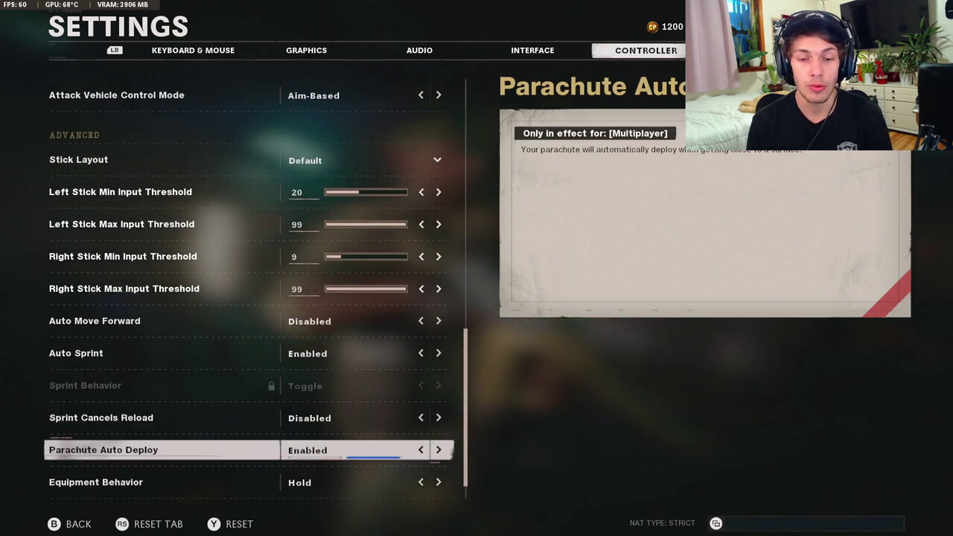
{"action": "key", "text": "Down"}
{"action": "key", "text": "Down"}
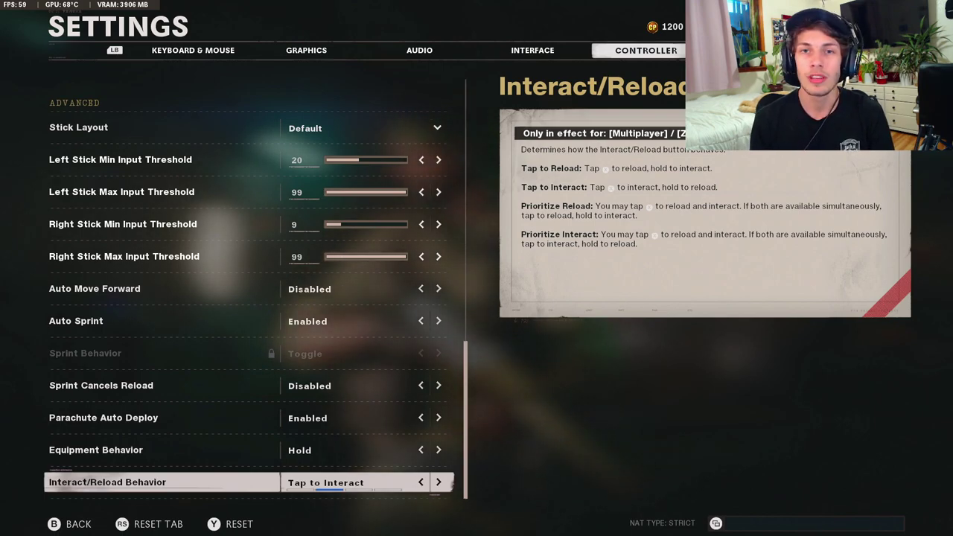
{"action": "key", "text": "Left"}
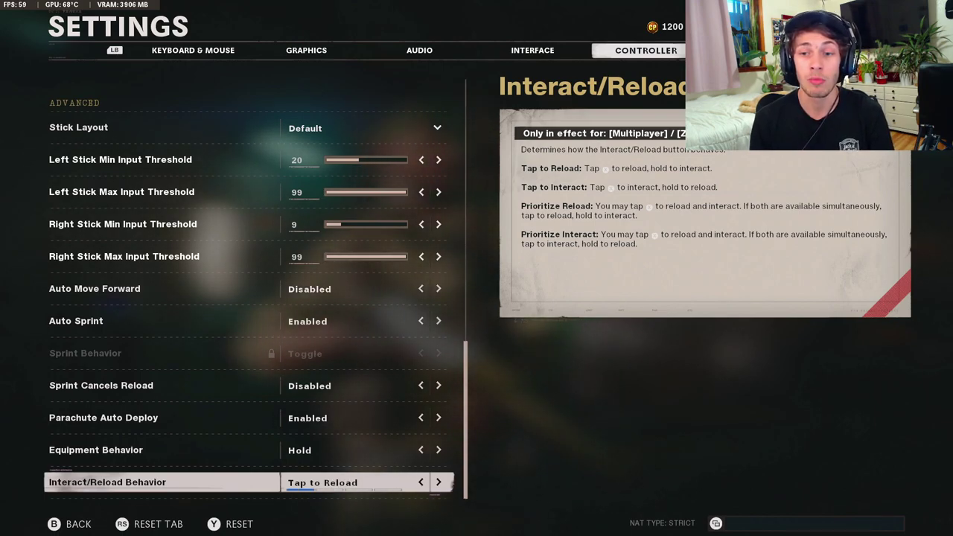
Open the account and network settings and check Crossplay, Connection Type and NAT Type
{"action": "key", "text": "e"}
{"action": "key", "text": "Down"}
{"action": "key", "text": "Down"}
{"action": "key", "text": "Down"}
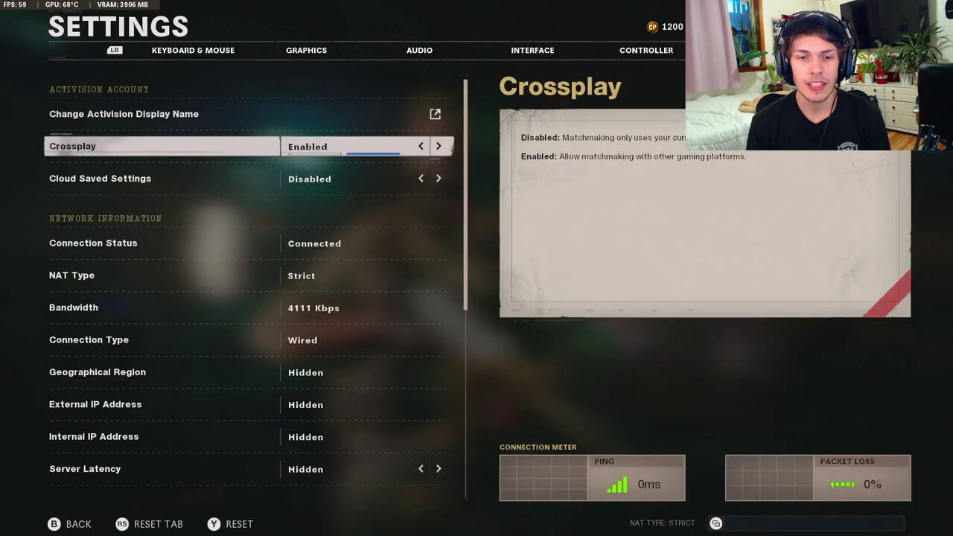
{"action": "key", "text": "Down"}
{"action": "key", "text": "Down"}
{"action": "key", "text": "Down"}
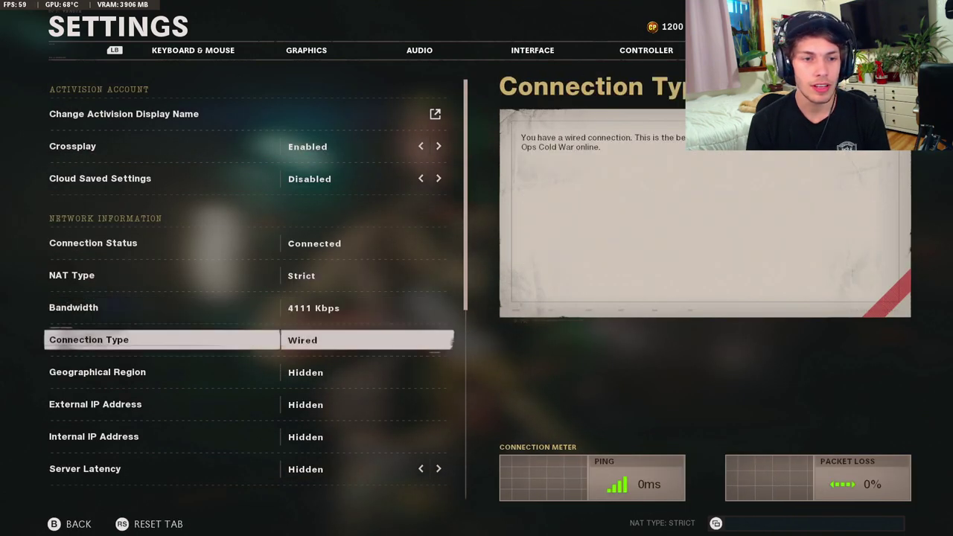
{"action": "key", "text": "Up"}
{"action": "key", "text": "Up"}
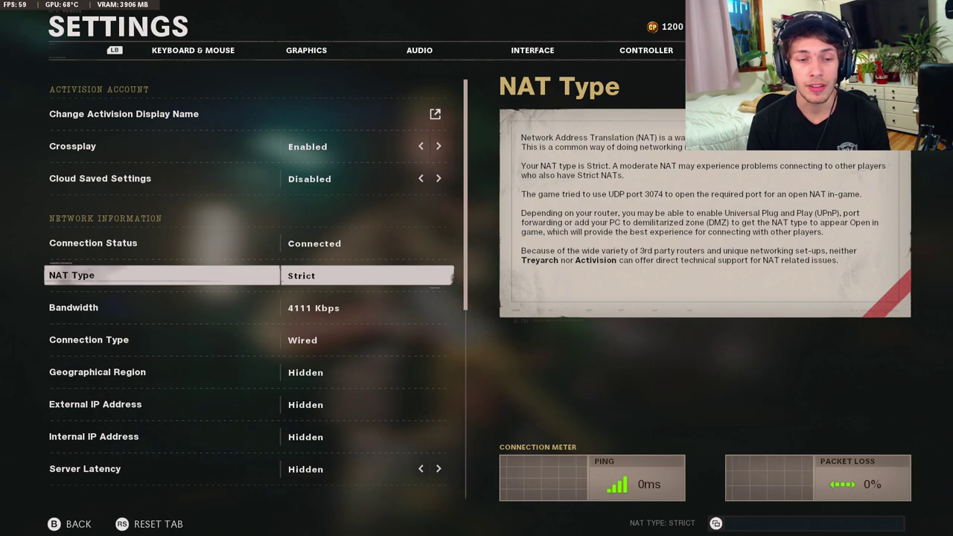
Review the remaining network information down to Server Latency and Packet Loss
{"action": "key", "text": "Down"}
{"action": "key", "text": "Down"}
{"action": "key", "text": "Down"}
{"action": "key", "text": "Down"}
{"action": "key", "text": "Down"}
{"action": "key", "text": "Down"}
{"action": "key", "text": "Down"}
{"action": "key", "text": "Down"}
{"action": "key", "text": "Up"}
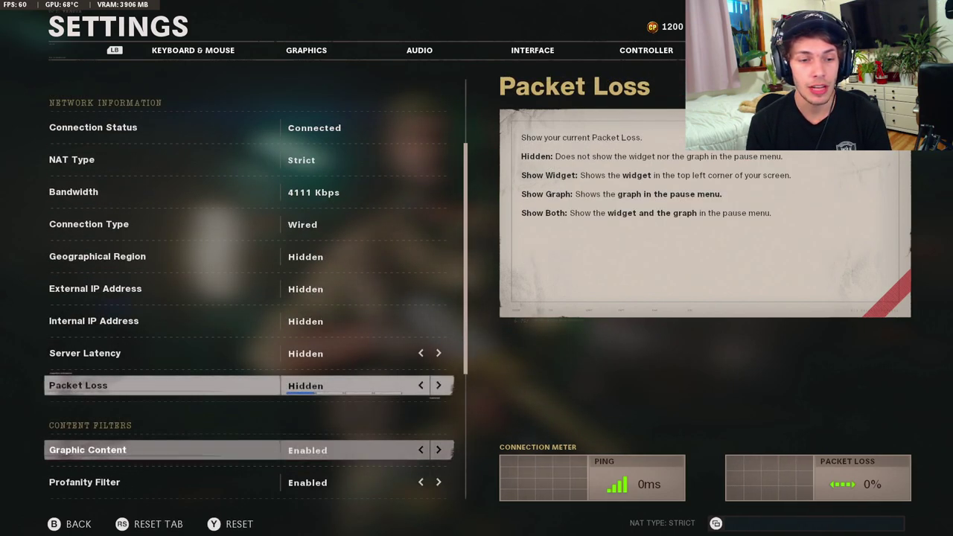
Review the content filters from Graphic Content to the Codename options, returning to Real Names
{"action": "key", "text": "Down"}
{"action": "key", "text": "Down"}
{"action": "key", "text": "Down"}
{"action": "key", "text": "Down"}
{"action": "key", "text": "Down"}
{"action": "key", "text": "Down"}
{"action": "key", "text": "Down"}
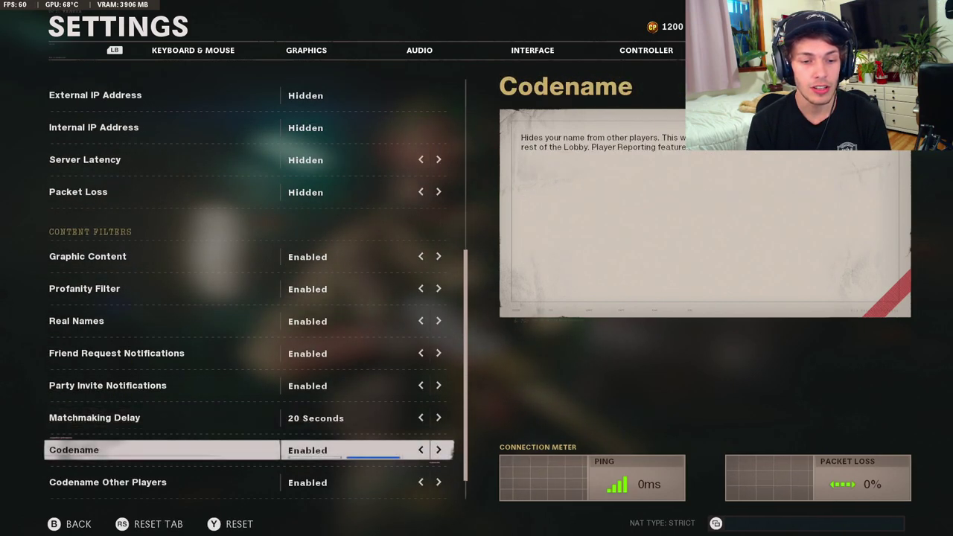
{"action": "key", "text": "Down"}
{"action": "key", "text": "Up"}
{"action": "key", "text": "Up"}
{"action": "key", "text": "Up"}
{"action": "key", "text": "Up"}
{"action": "key", "text": "Up"}
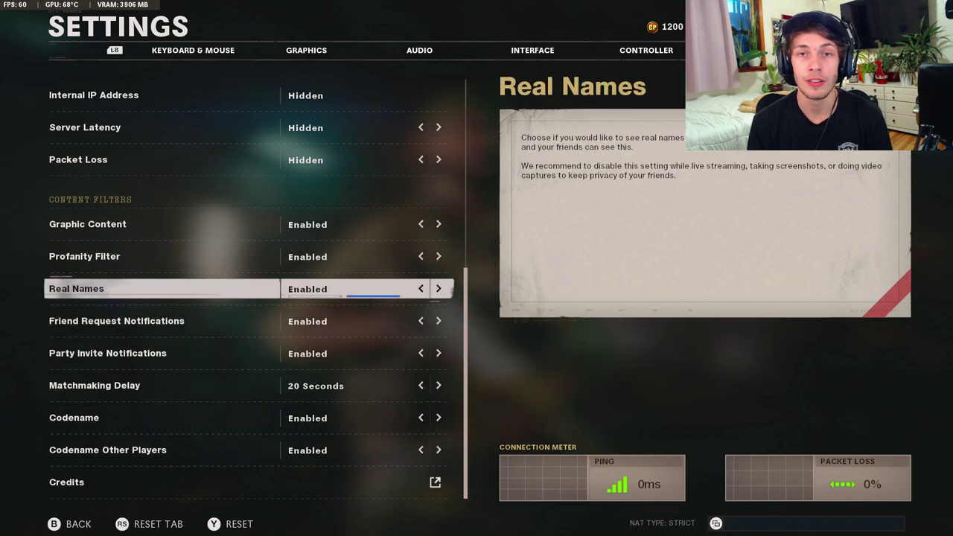
Set Matchmaking Delay to Disabled
{"action": "key", "text": "Down"}
{"action": "key", "text": "Down"}
{"action": "key", "text": "Down"}
{"action": "key", "text": "Left"}
{"action": "key", "text": "Left"}
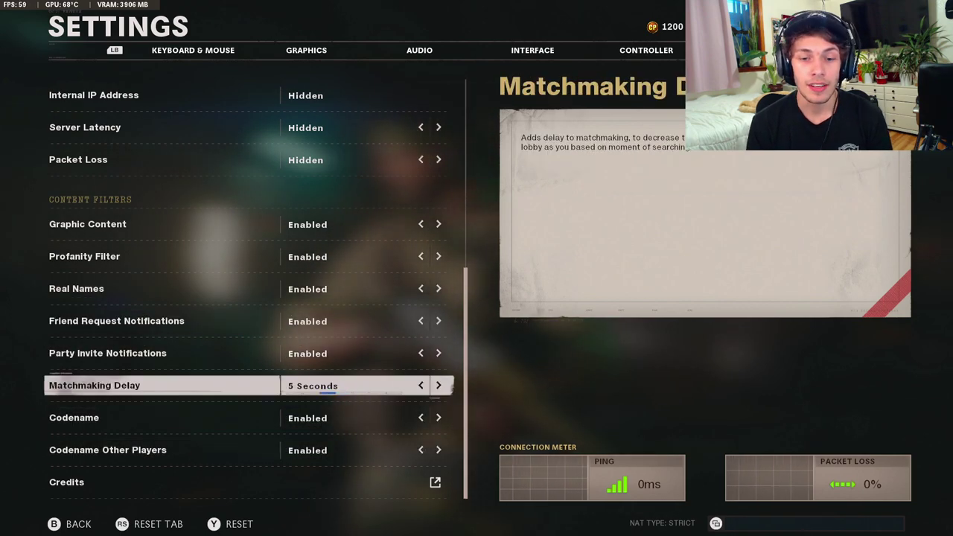
{"action": "key", "text": "Left"}
Recheck the content filters around Real Names, the notification options and Matchmaking Delay
{"action": "key", "text": "Up"}
{"action": "key", "text": "Up"}
{"action": "key", "text": "Up"}
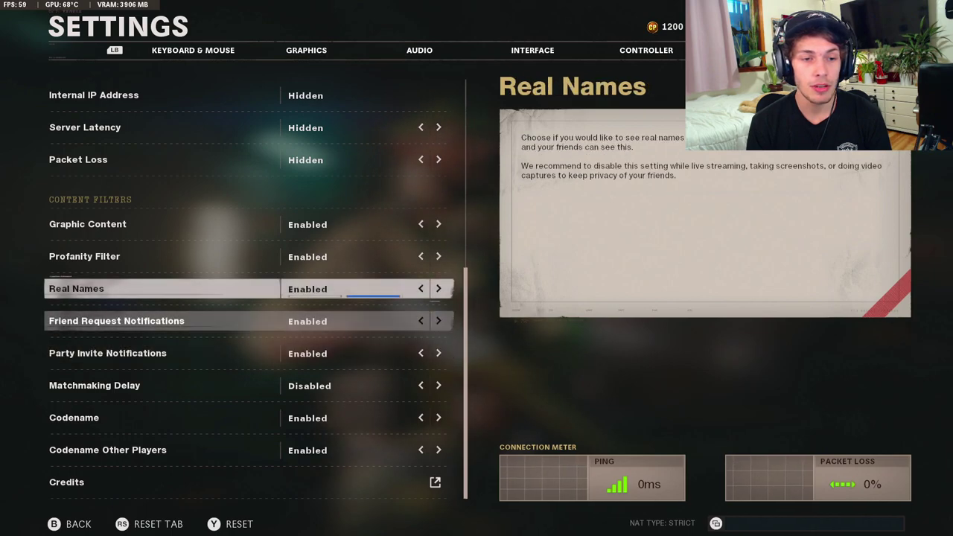
{"action": "key", "text": "Up"}
{"action": "key", "text": "Down"}
{"action": "key", "text": "Down"}
{"action": "key", "text": "Down"}
{"action": "key", "text": "Down"}
{"action": "key", "text": "Down"}
{"action": "key", "text": "Down"}
{"action": "key", "text": "Down"}
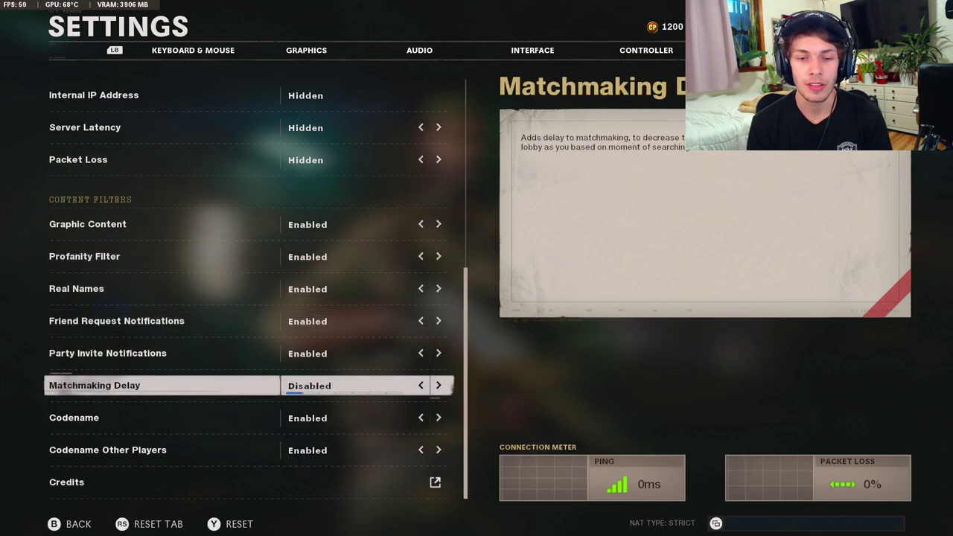
Look back over the content filters and network information up to Geographical Region
{"action": "key", "text": "Up"}
{"action": "key", "text": "Up"}
{"action": "key", "text": "Up"}
{"action": "key", "text": "Up"}
{"action": "key", "text": "Up"}
{"action": "key", "text": "Up"}
{"action": "key", "text": "Up"}
{"action": "key", "text": "Up"}
{"action": "key", "text": "Up"}
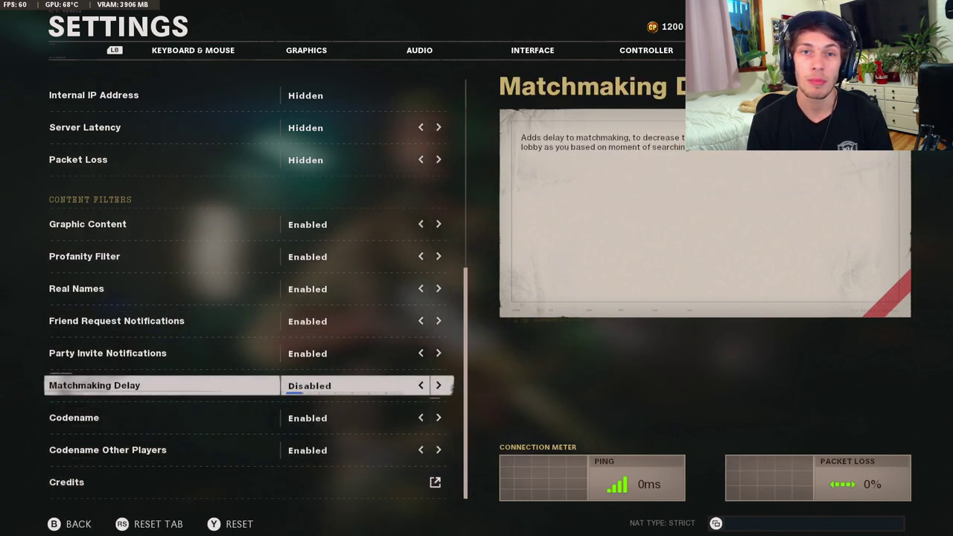
{"action": "key", "text": "Up"}
{"action": "key", "text": "Up"}
{"action": "key", "text": "Up"}
{"action": "key", "text": "Up"}
{"action": "key", "text": "Up"}
{"action": "key", "text": "Up"}
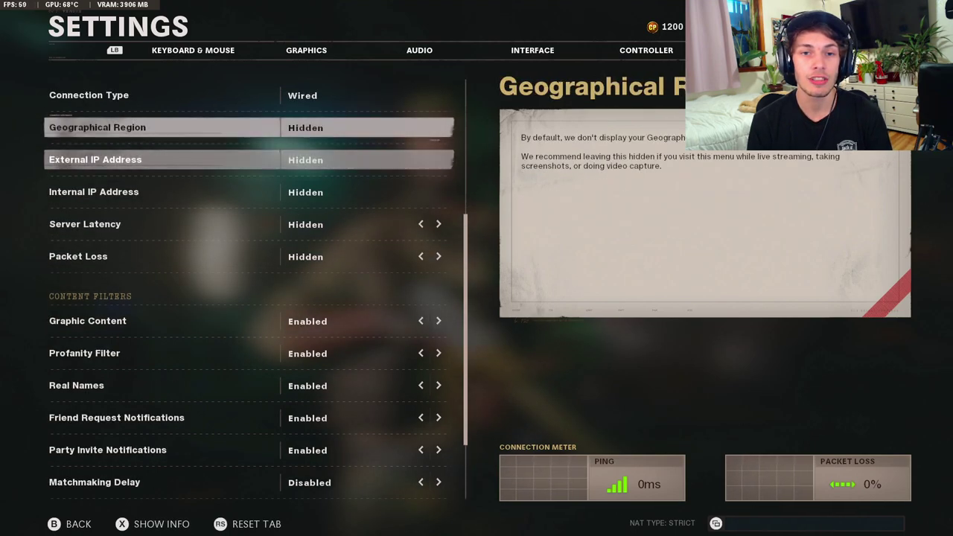